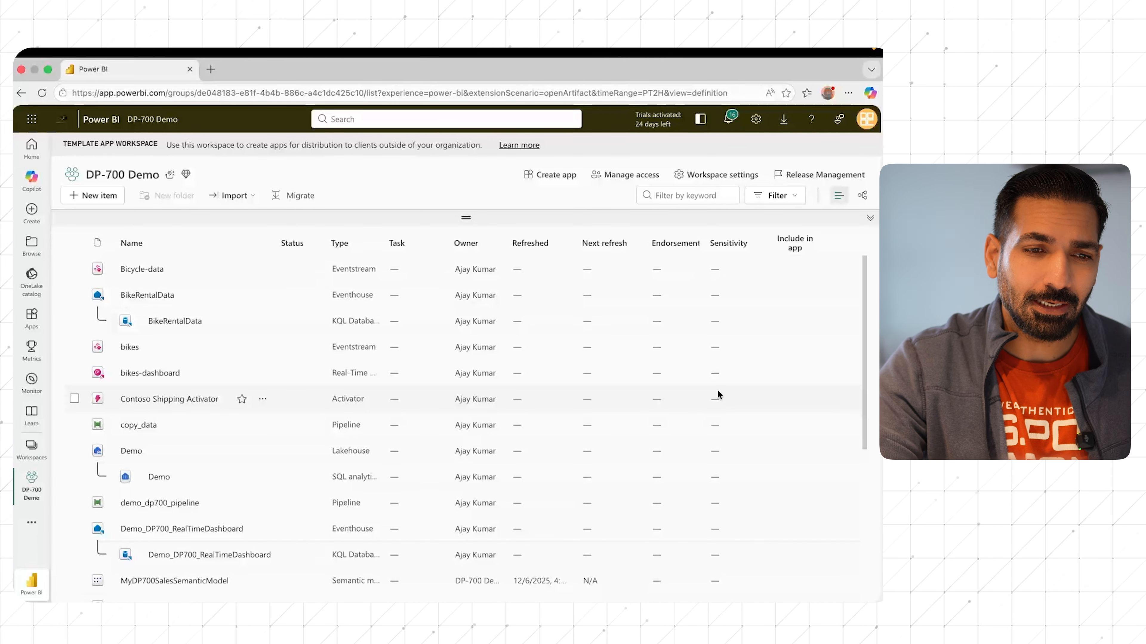
# Step: Create a new Activator item in the DP-700 Demo workspace and load its package delivery sample
pyautogui.click(96, 200)
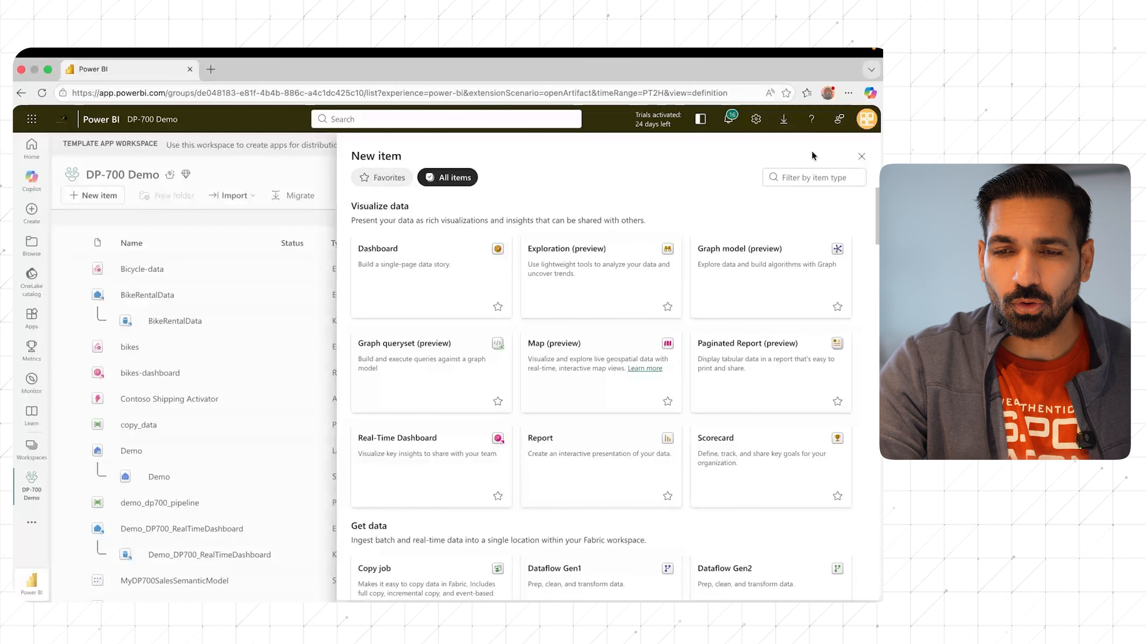
pyautogui.click(793, 177)
pyautogui.write('activ')
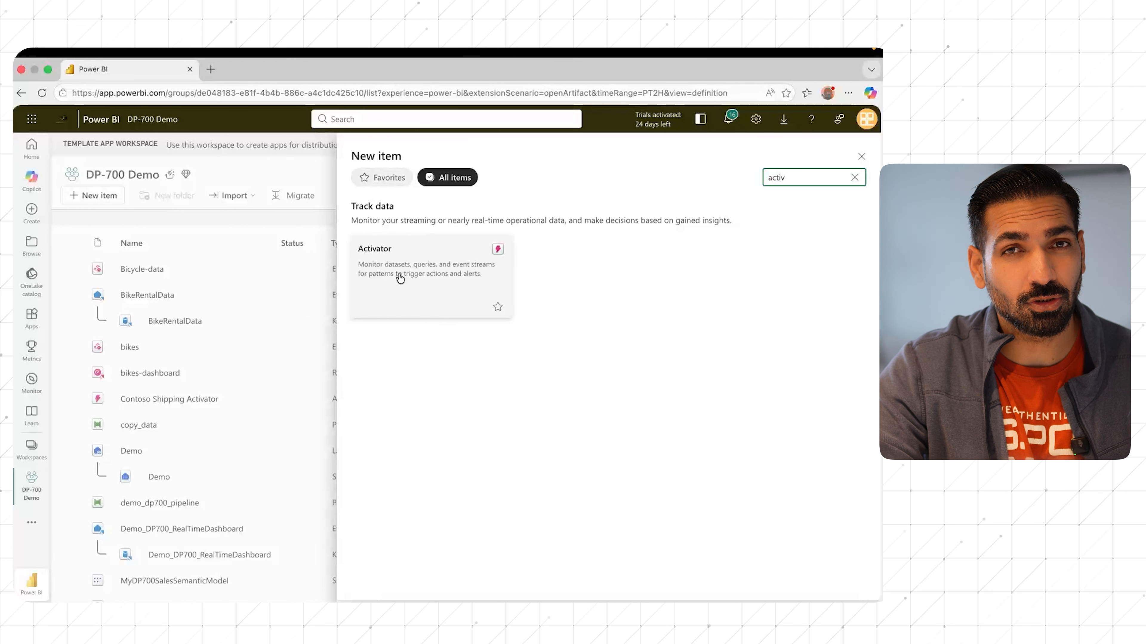
pyautogui.click(400, 277)
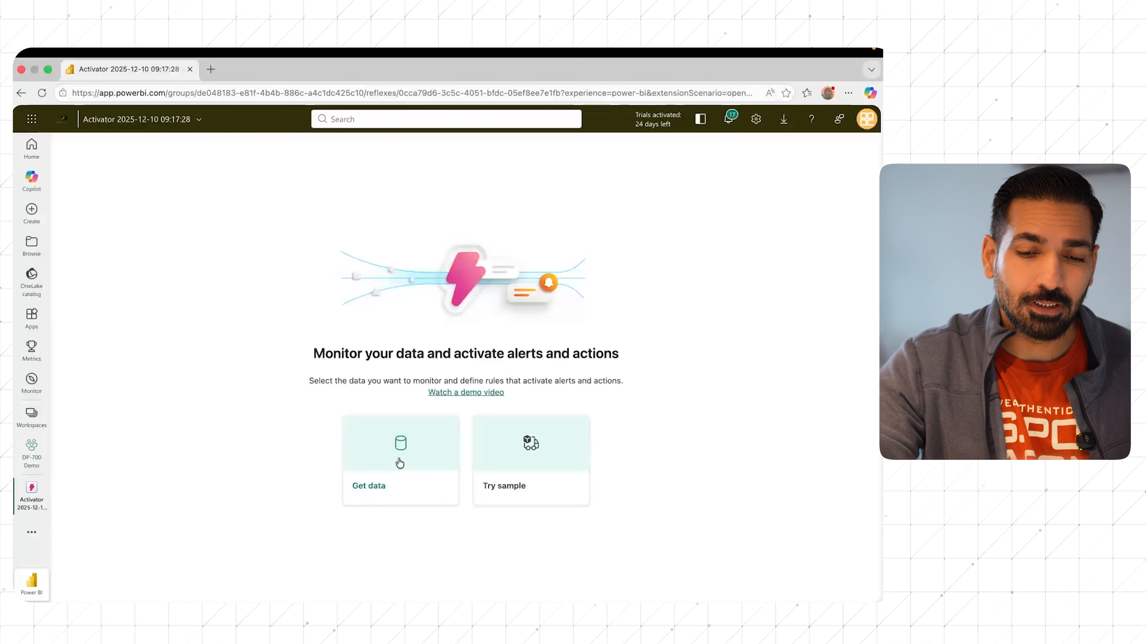
pyautogui.click(523, 442)
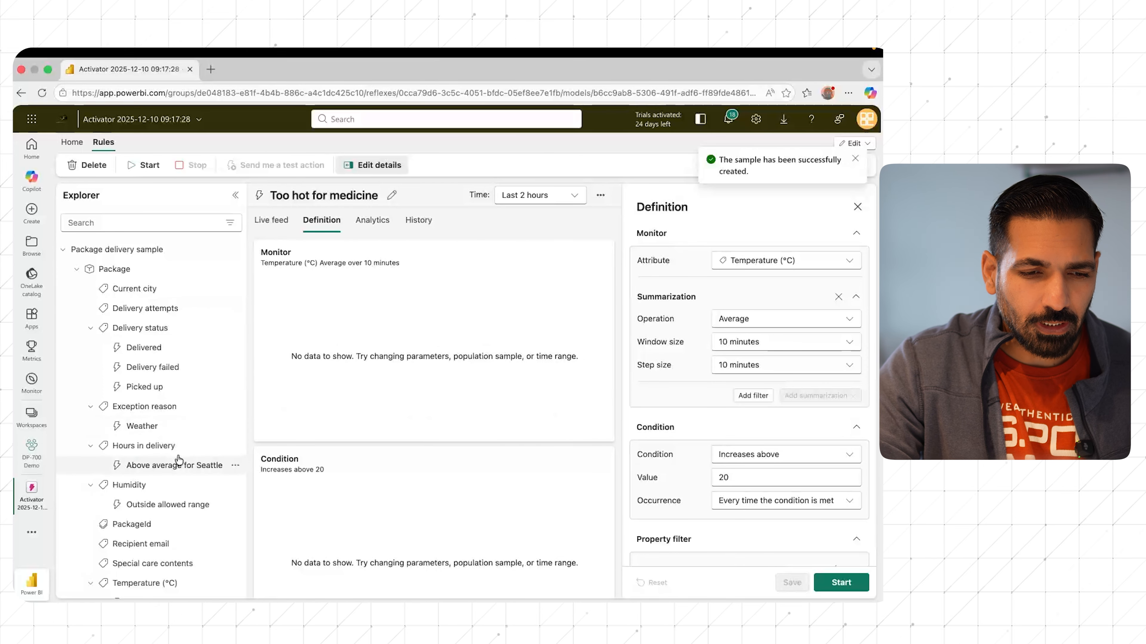
# Step: Open the Package delivery events stream and examine the event details columns across the full width of the data grid
pyautogui.scroll(-3, 179, 459)
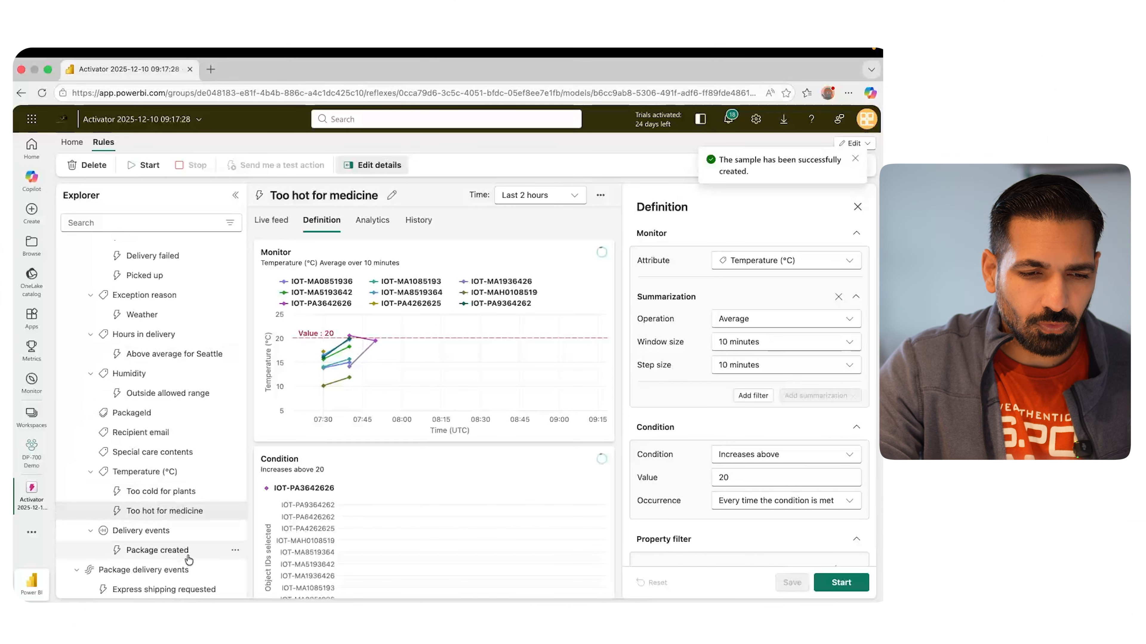
pyautogui.click(179, 572)
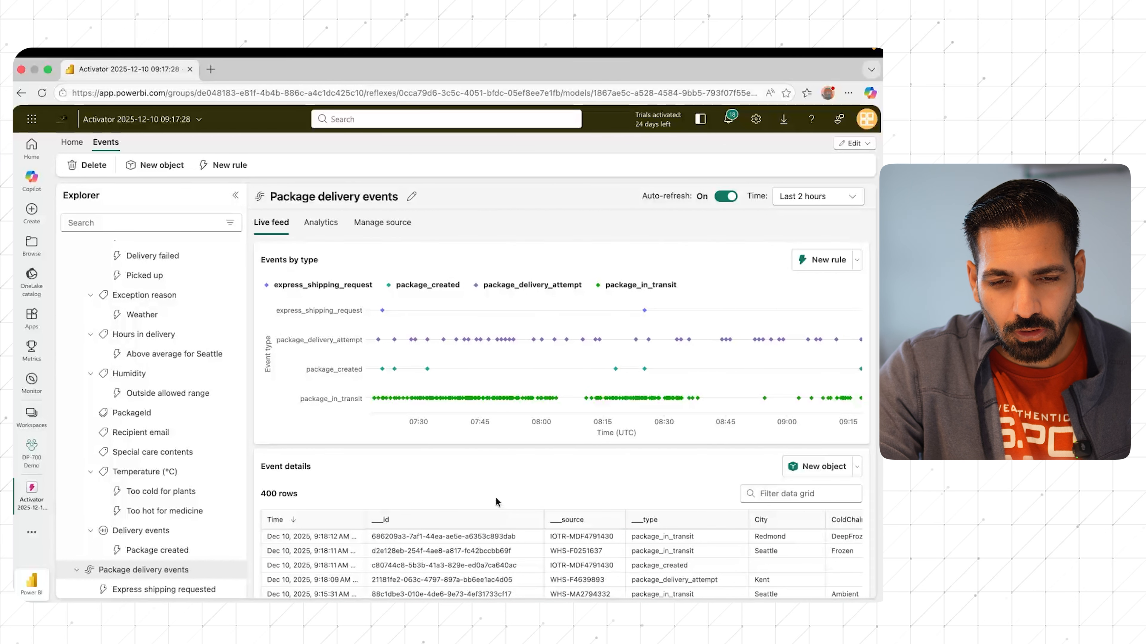
pyautogui.hscroll(2, 505, 519)
pyautogui.hscroll(3, 531, 529)
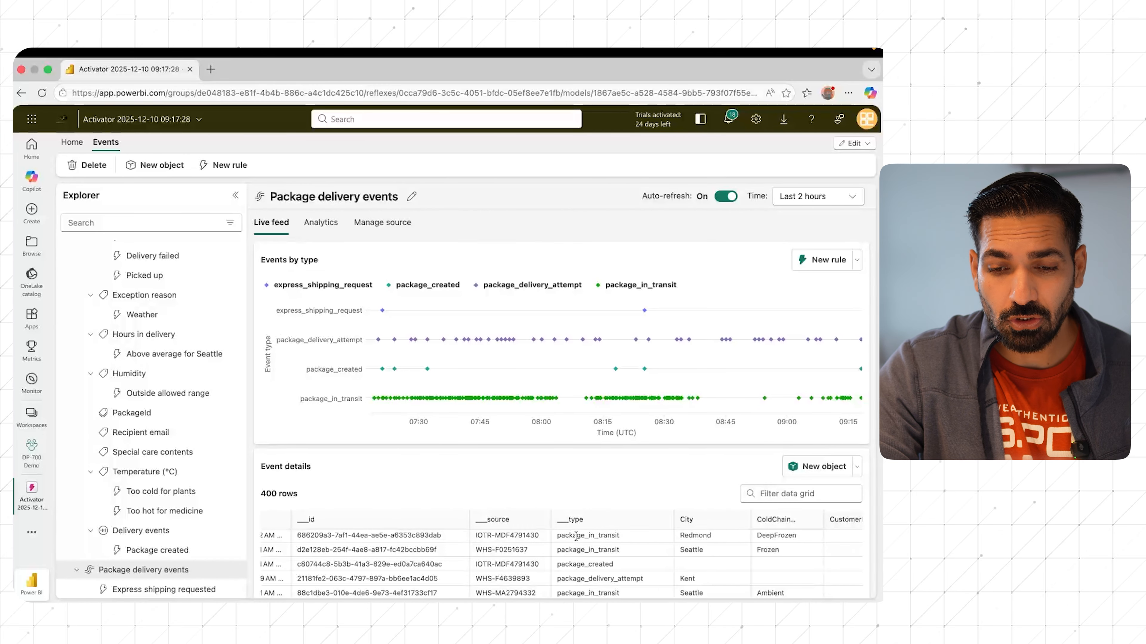
pyautogui.hscroll(6, 631, 530)
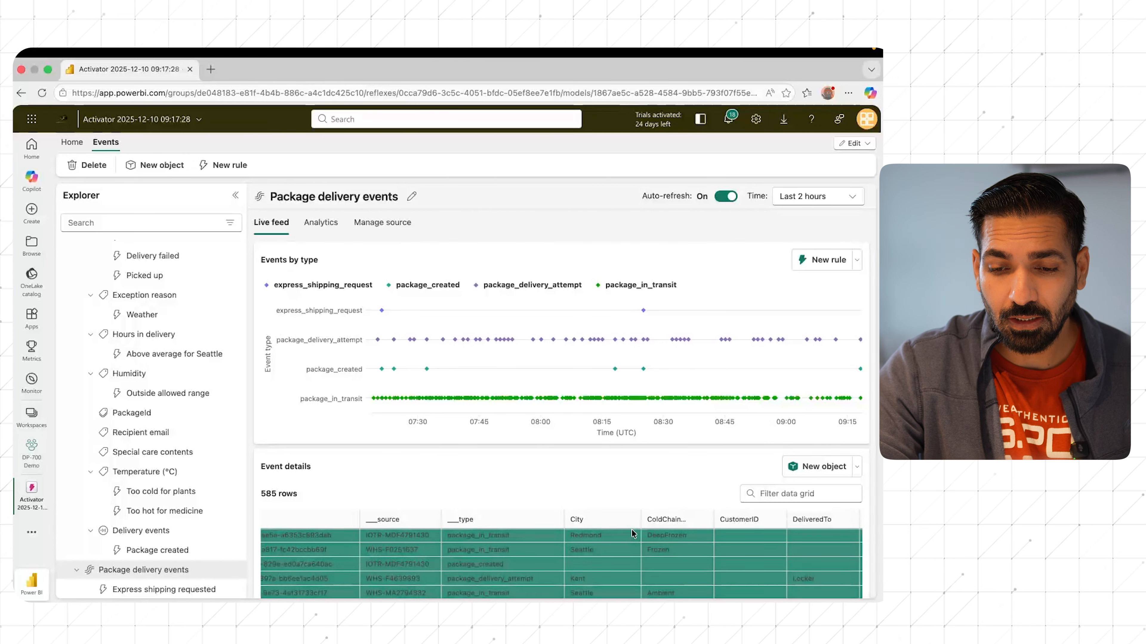
pyautogui.hscroll(10, 692, 519)
pyautogui.hscroll(11, 703, 519)
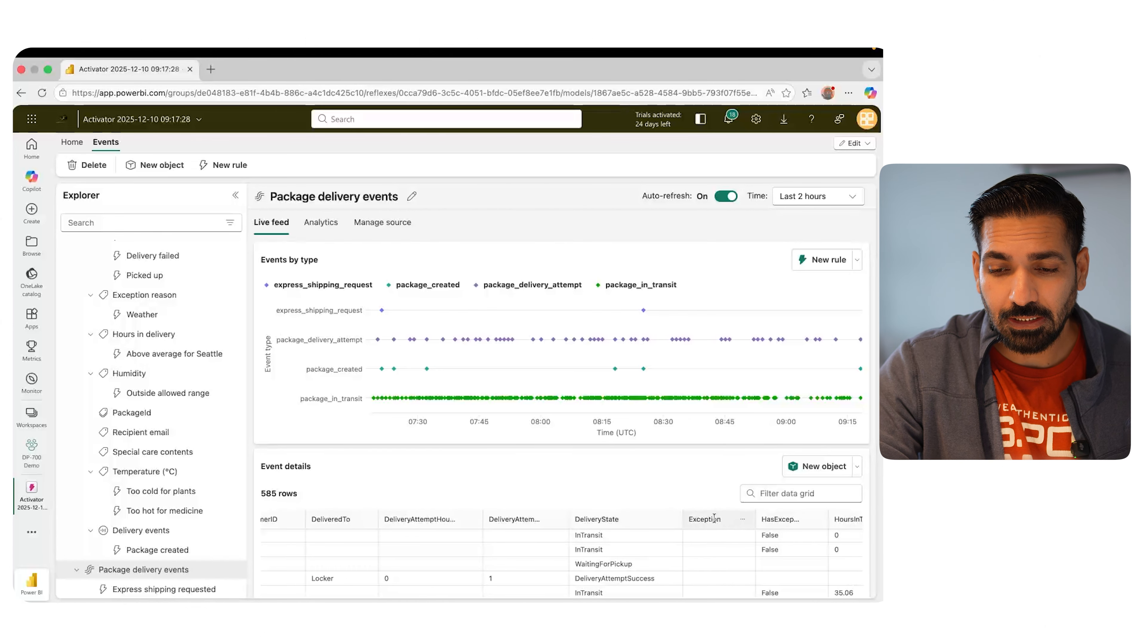
pyautogui.hscroll(10, 751, 526)
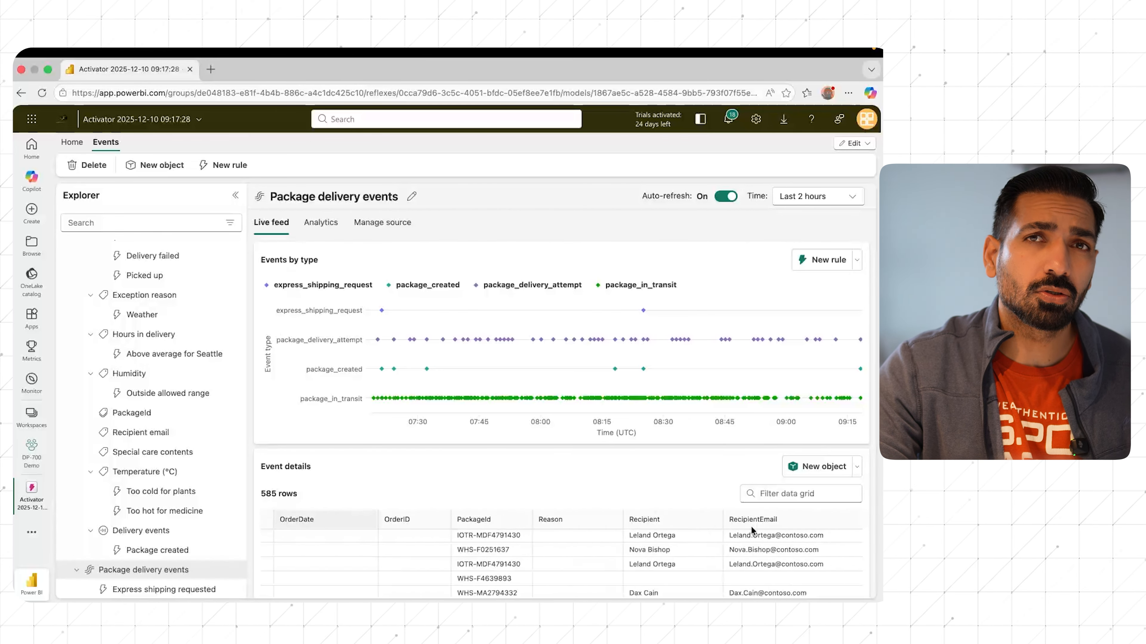
pyautogui.hscroll(5, 750, 525)
pyautogui.hscroll(17, 751, 526)
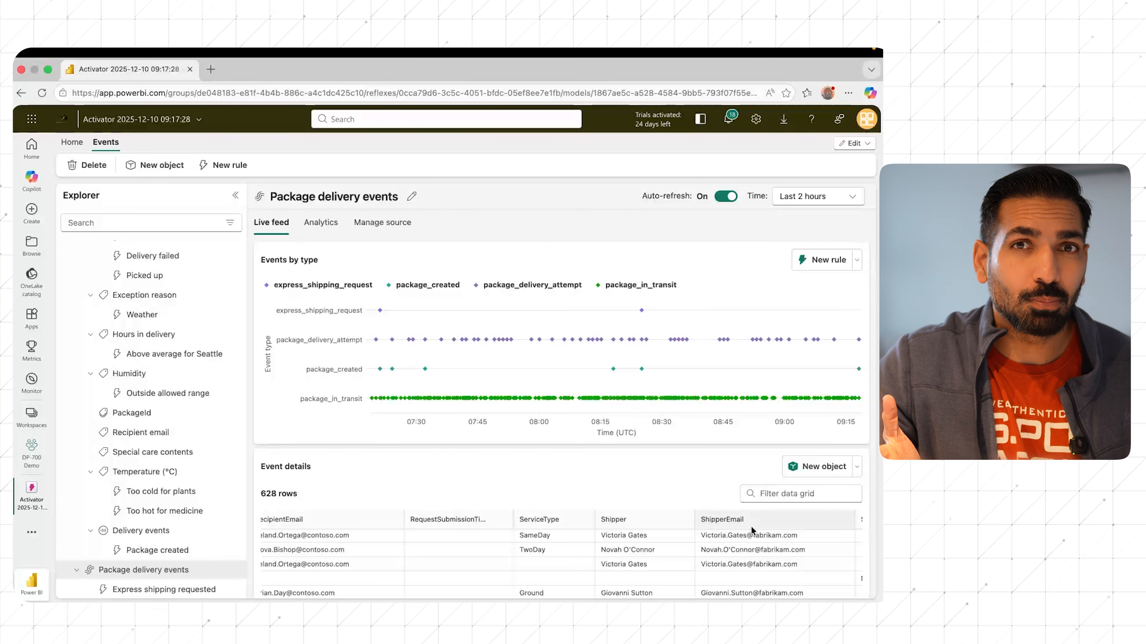
# Step: Examine the Temperature (°C) property's chart and the definition of its Too cold for plants rule
pyautogui.moveTo(673, 291)
pyautogui.click(138, 474)
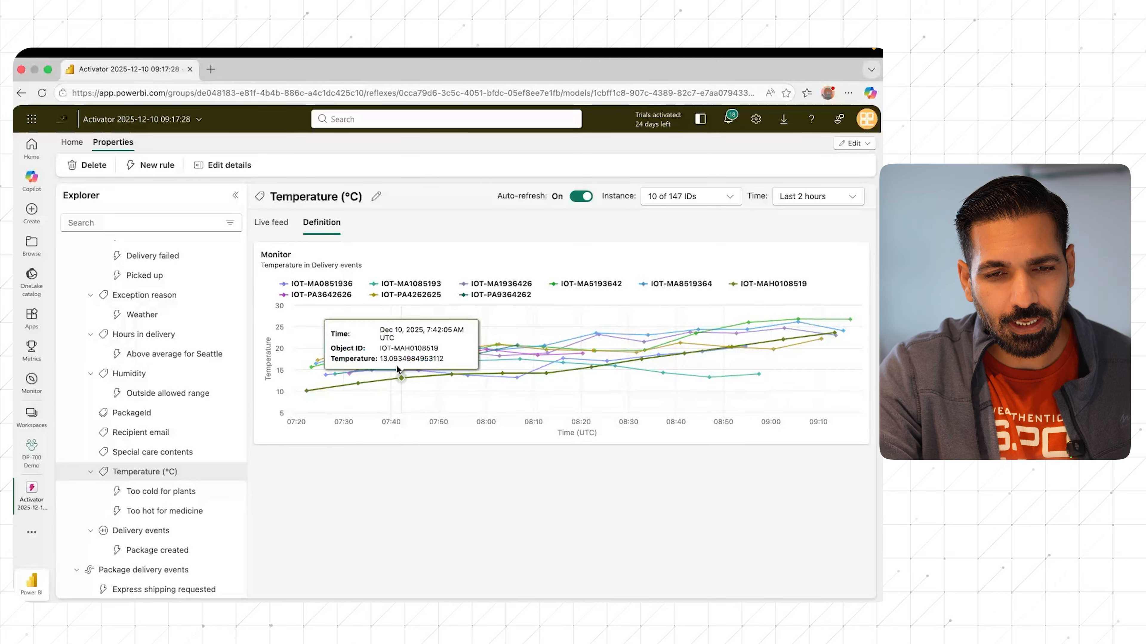
pyautogui.click(147, 495)
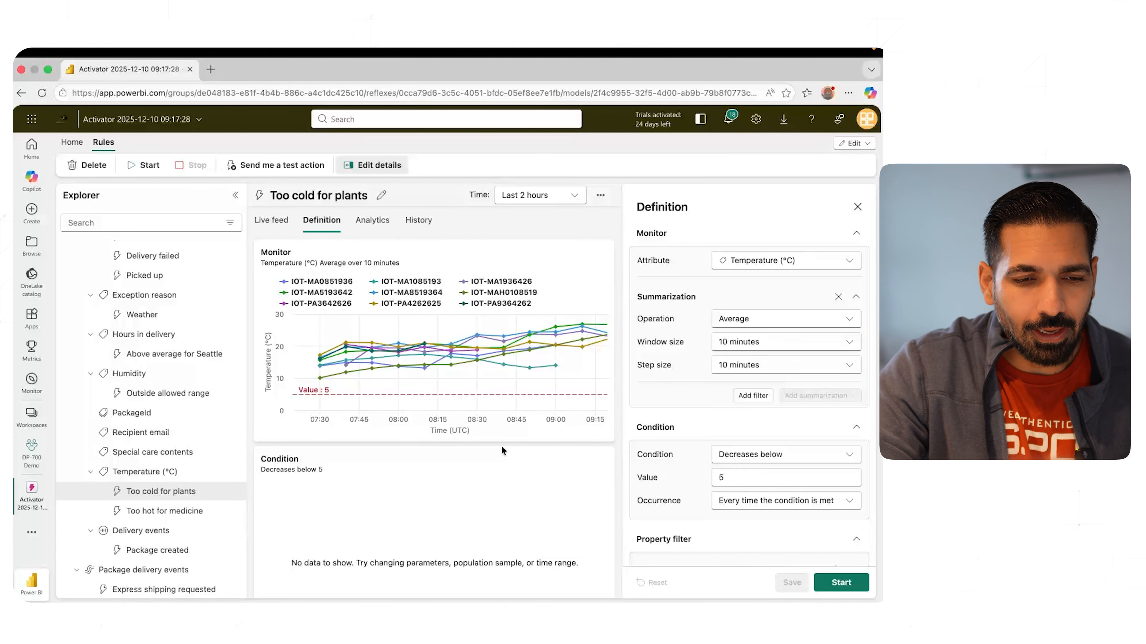
# Step: Review the Too hot for medicine rule's summarization, filter options, condition and property filter attributes
pyautogui.click(176, 517)
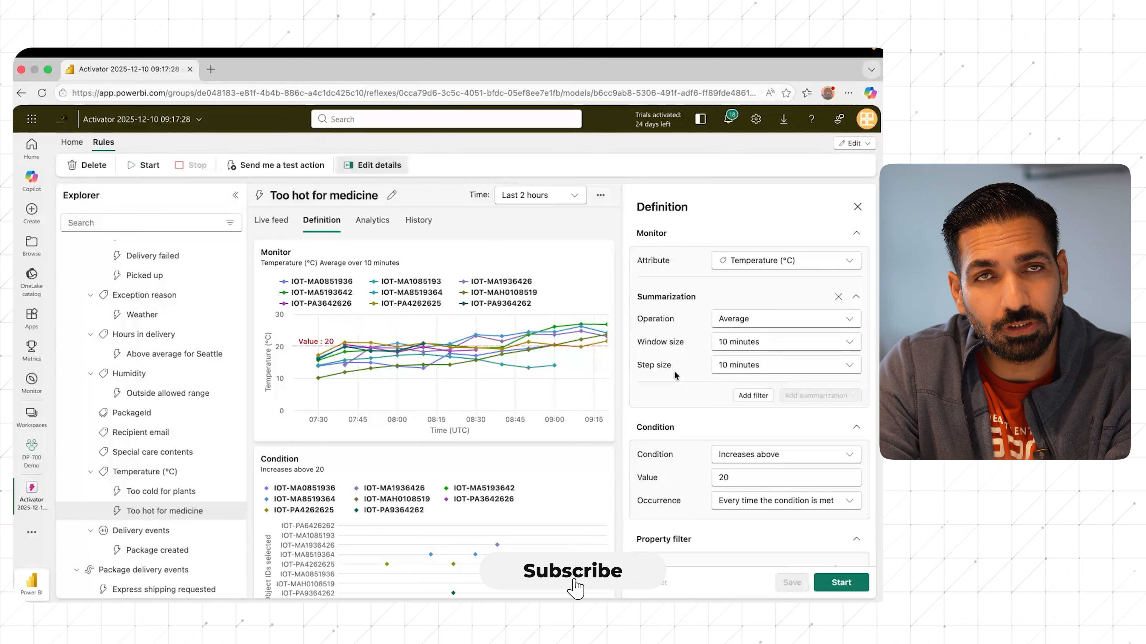
pyautogui.click(752, 396)
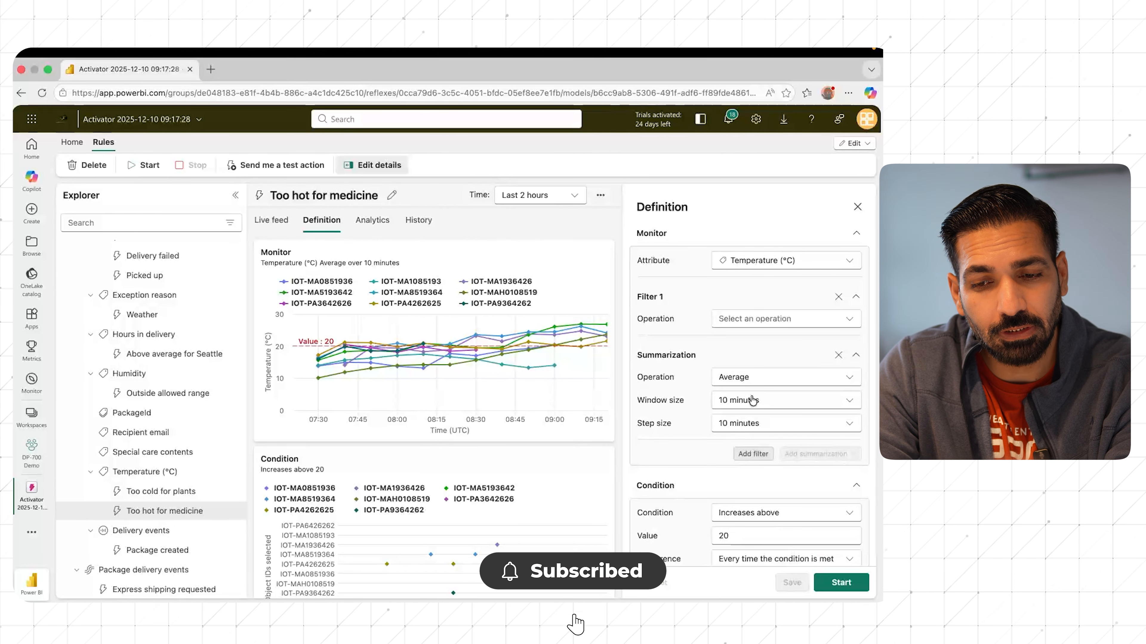
pyautogui.click(837, 298)
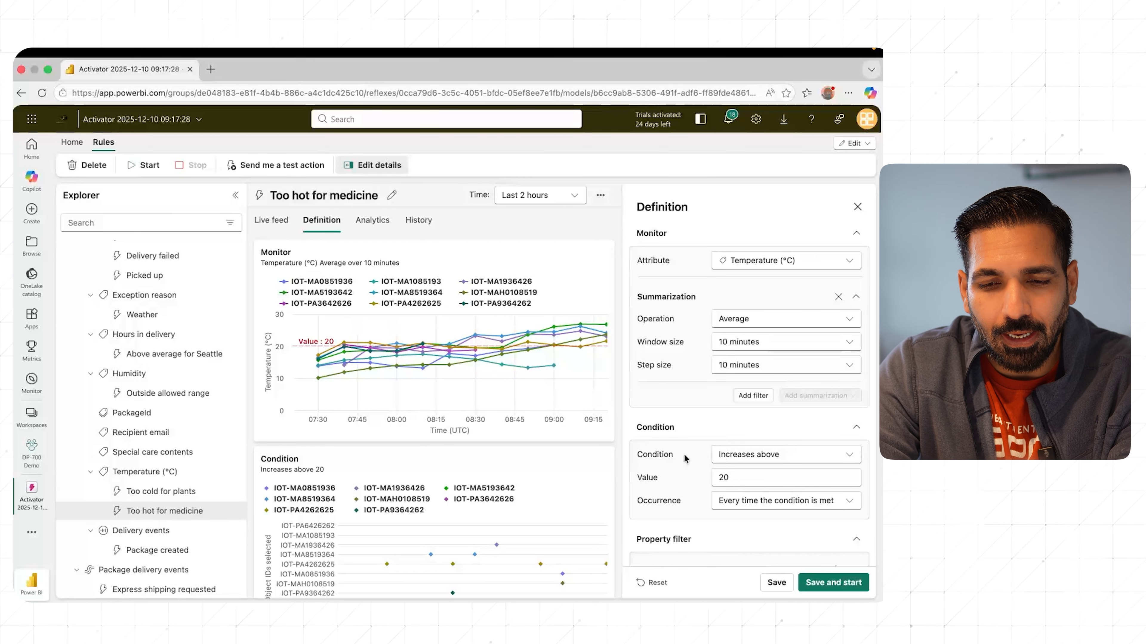
pyautogui.scroll(-3, 684, 458)
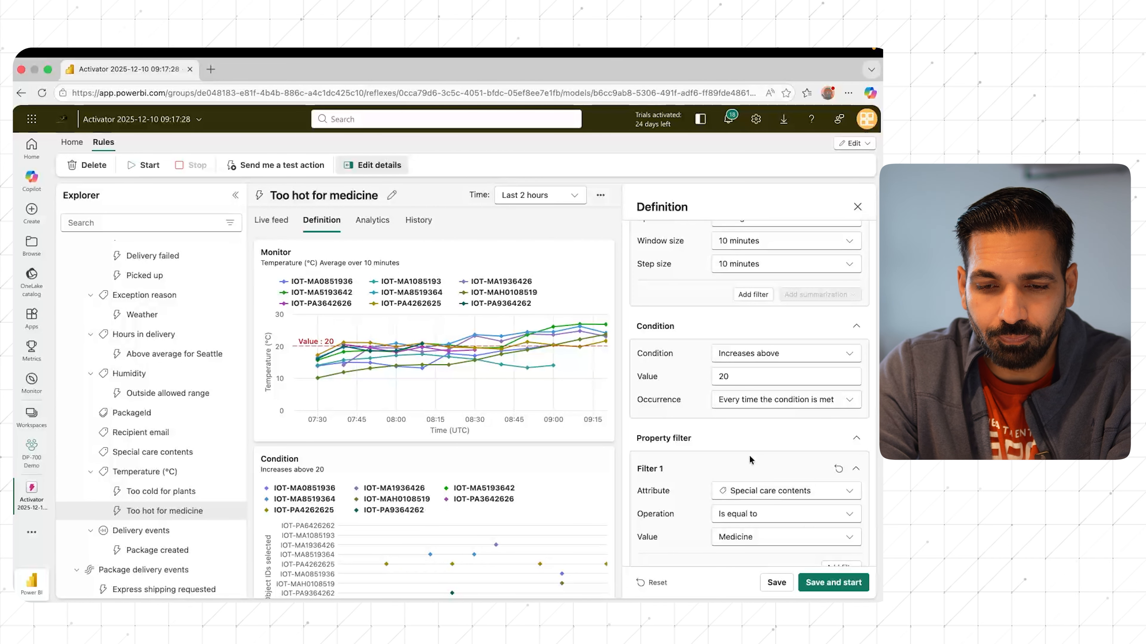
pyautogui.scroll(-3, 750, 458)
pyautogui.scroll(-1, 749, 454)
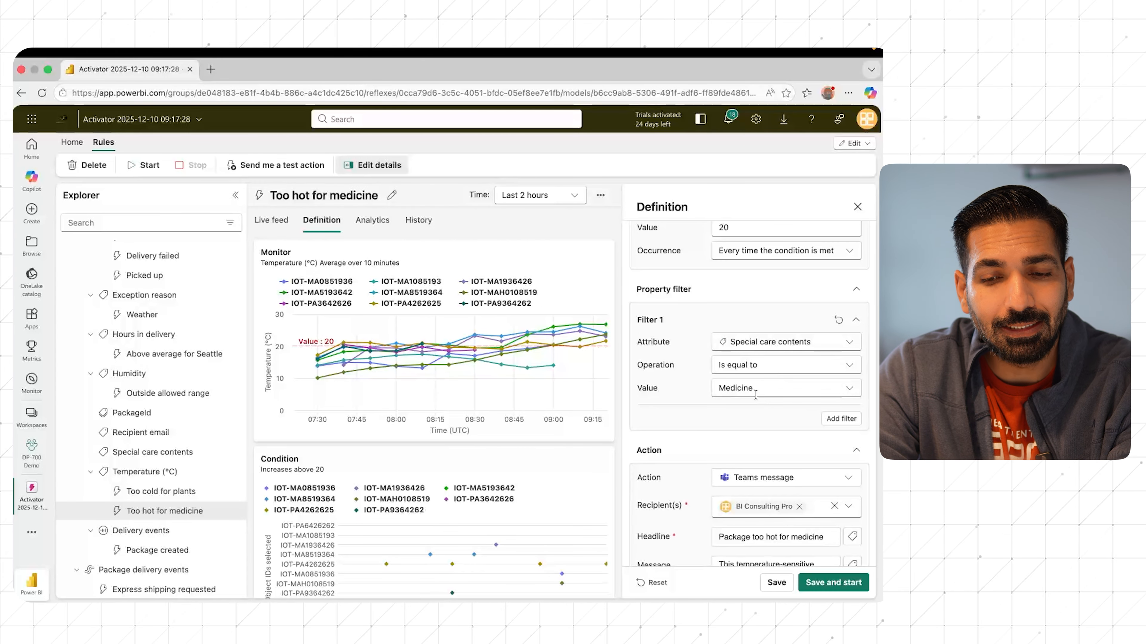
pyautogui.click(773, 343)
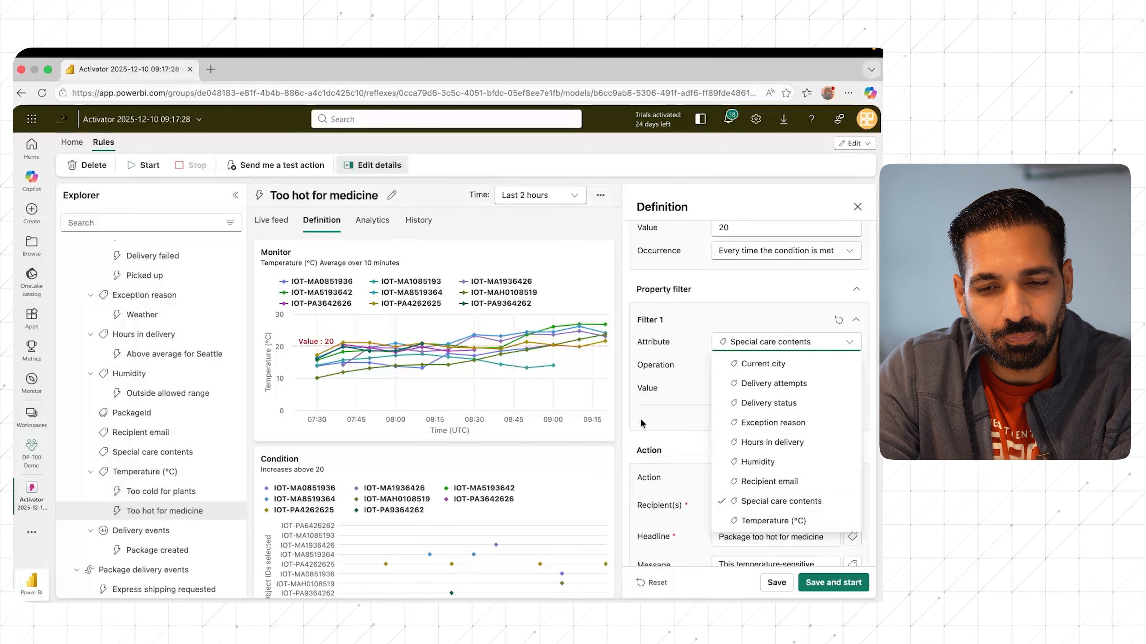
pyautogui.click(638, 439)
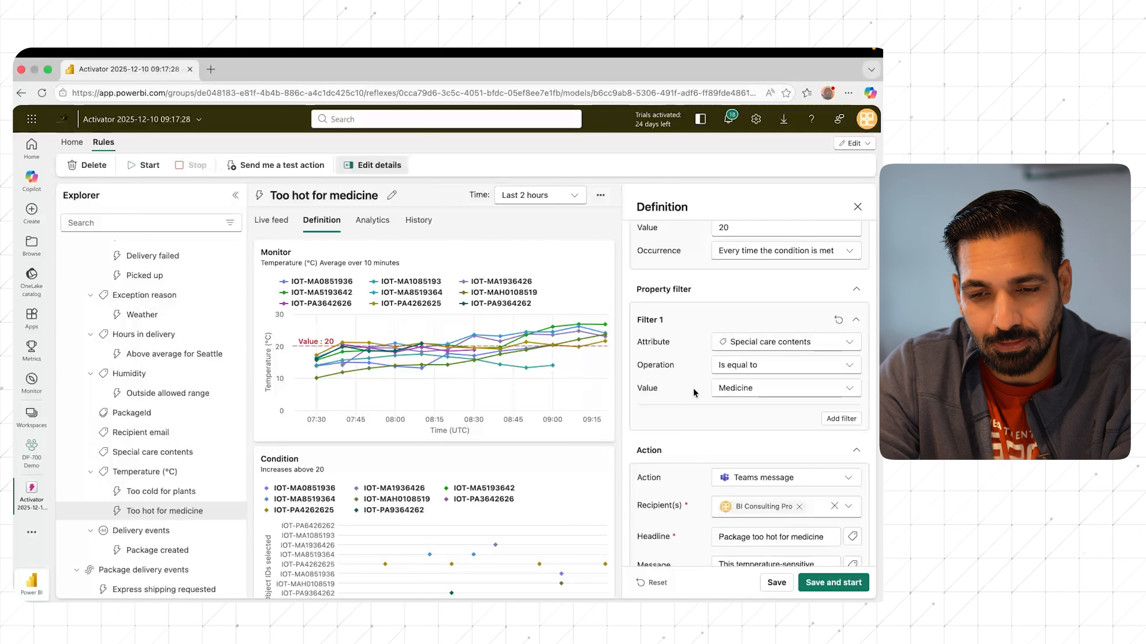
# Step: Review the action settings and available action types of the Too hot for medicine rule, and close its definition
pyautogui.scroll(-4, 694, 392)
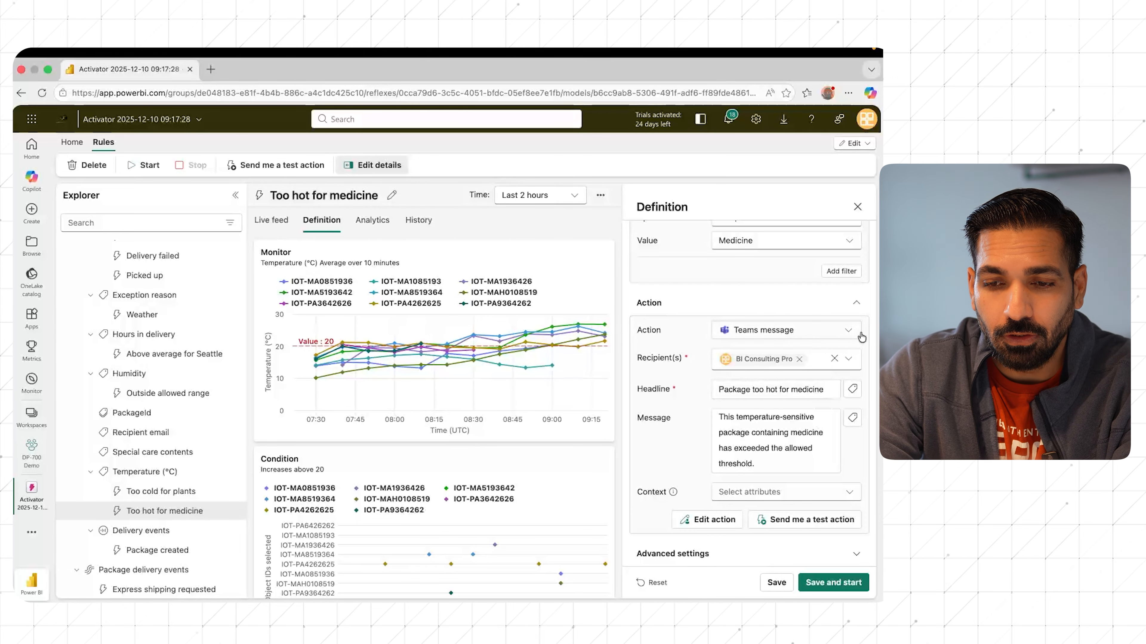
pyautogui.click(849, 332)
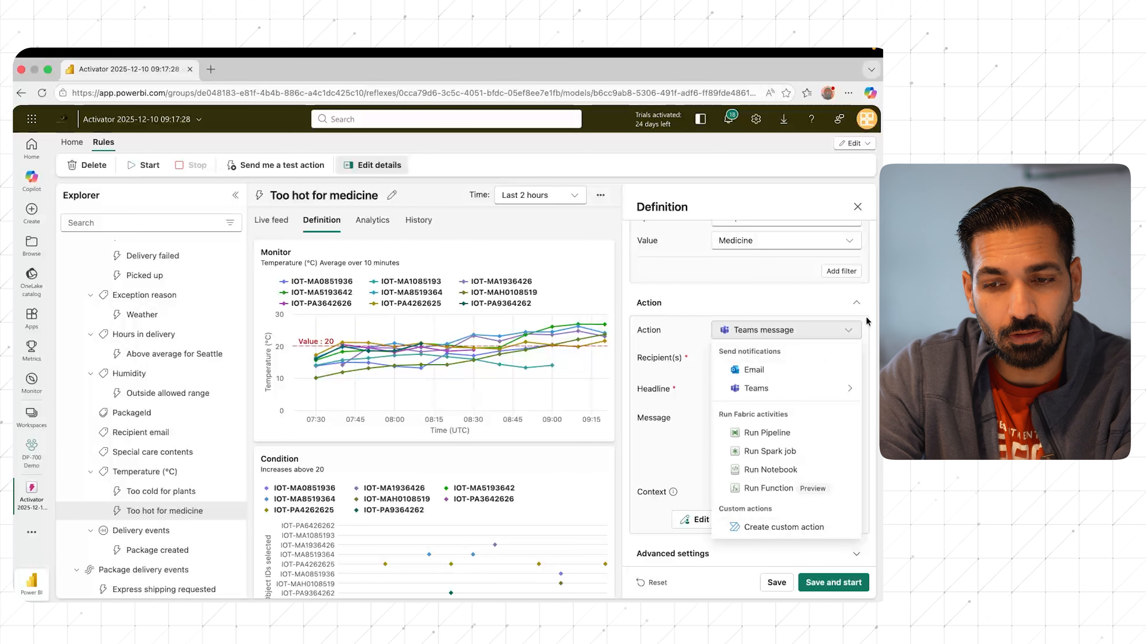
pyautogui.click(810, 304)
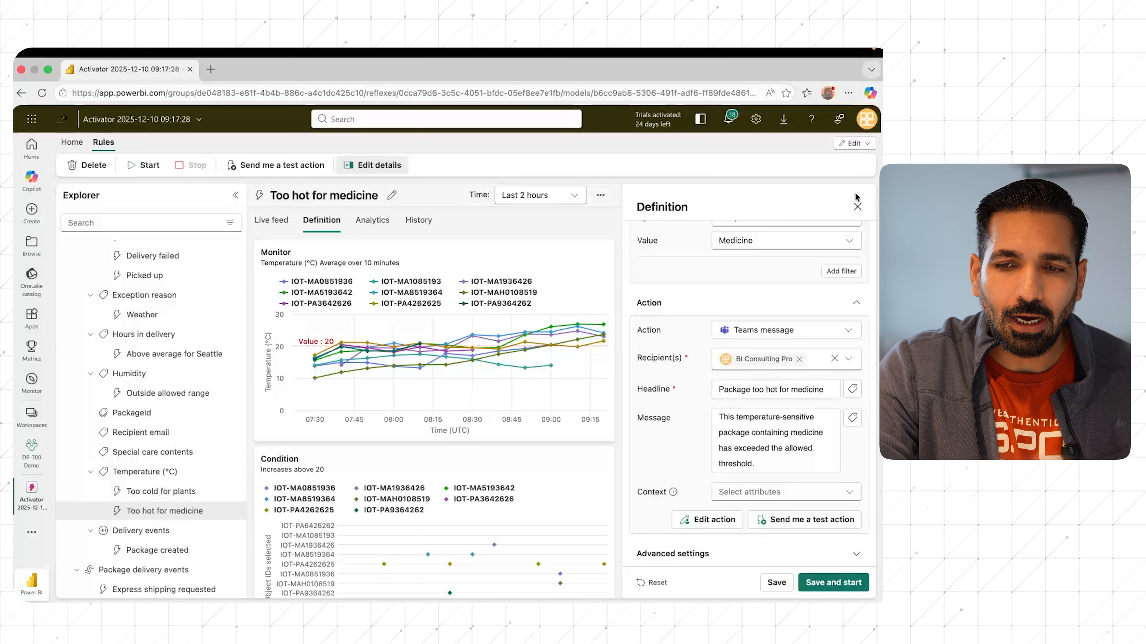
pyautogui.click(856, 207)
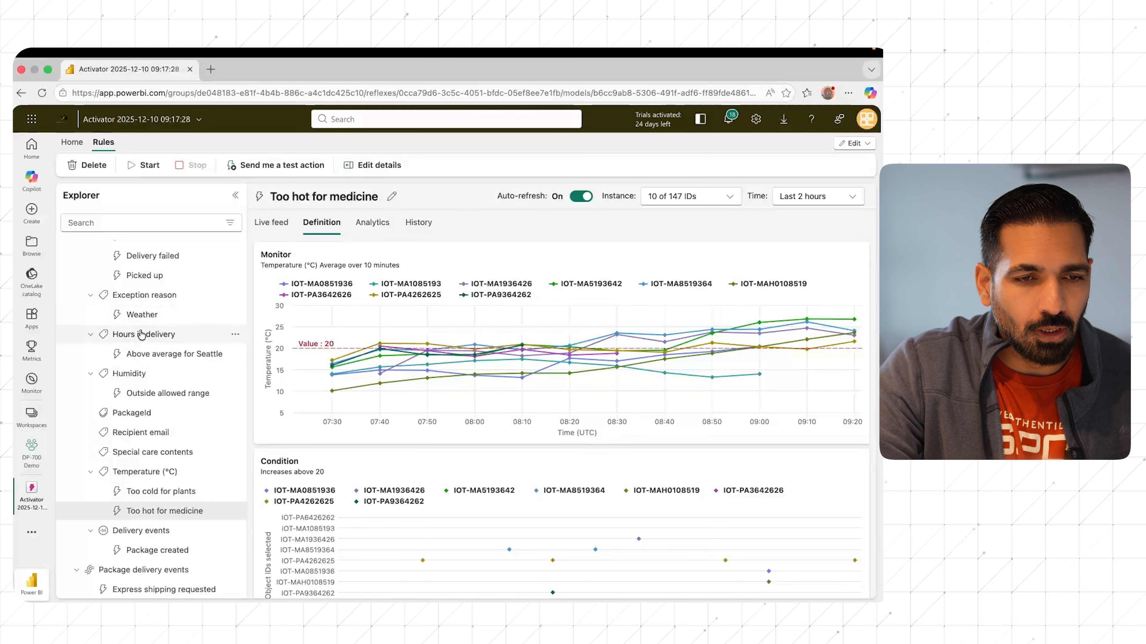
# Step: Discard the unsaved changes to the Too hot for medicine rule and create a new rule on the Temperature (°C) property
pyautogui.scroll(3, 141, 335)
pyautogui.scroll(-1, 179, 460)
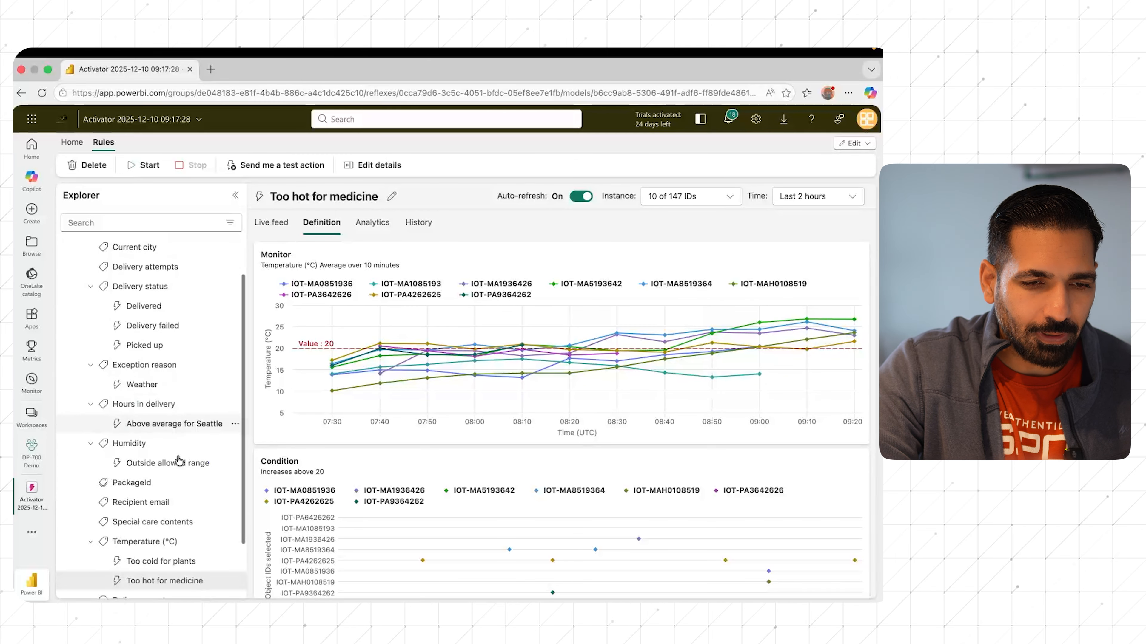
pyautogui.scroll(-3, 179, 460)
pyautogui.click(147, 473)
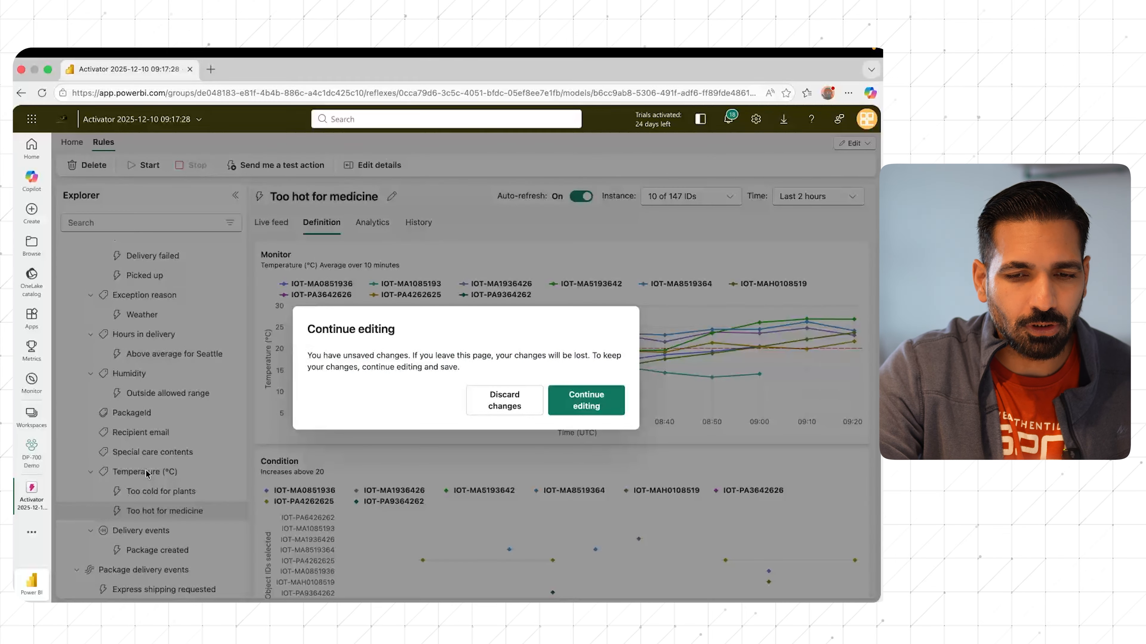
pyautogui.click(518, 395)
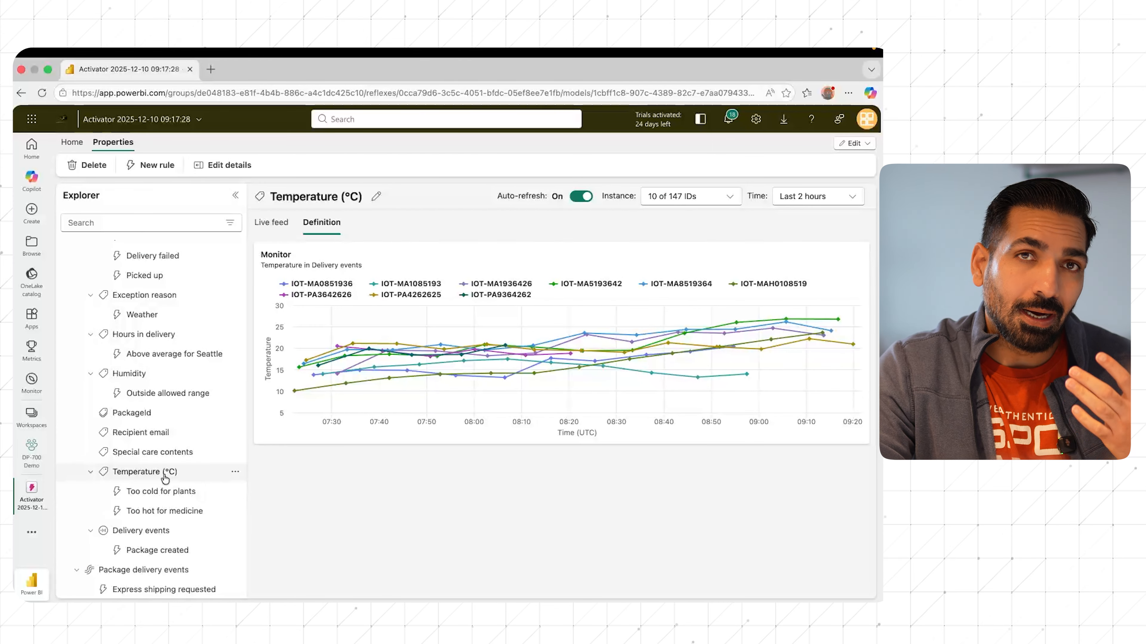
pyautogui.click(155, 167)
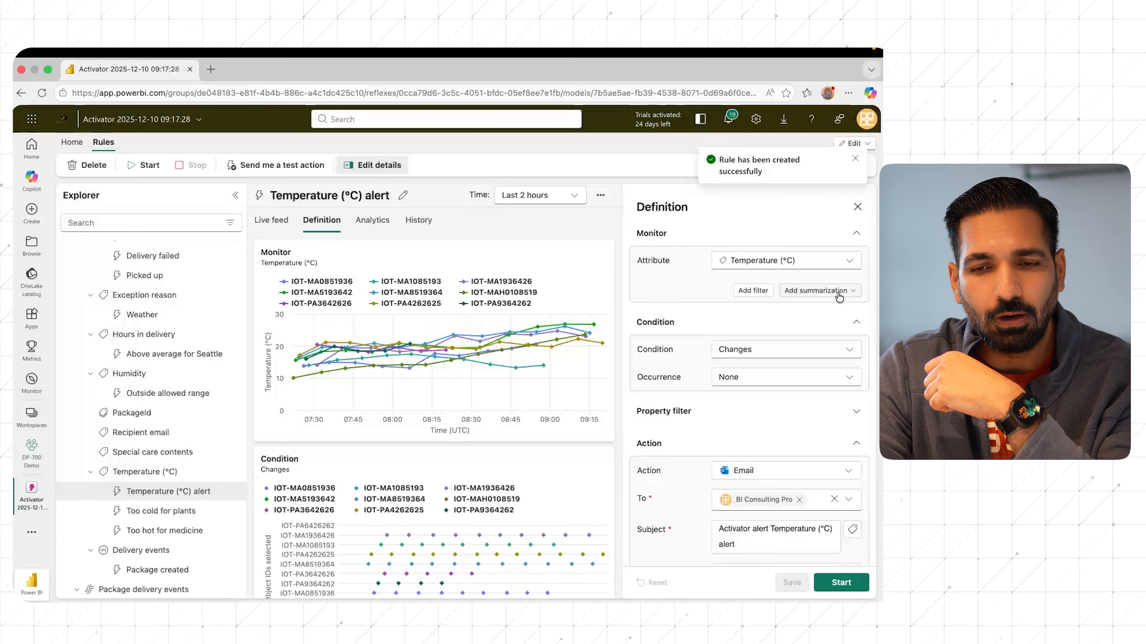
# Step: Add a summarization to the new temperature rule and set its operation to Maximum
pyautogui.click(838, 291)
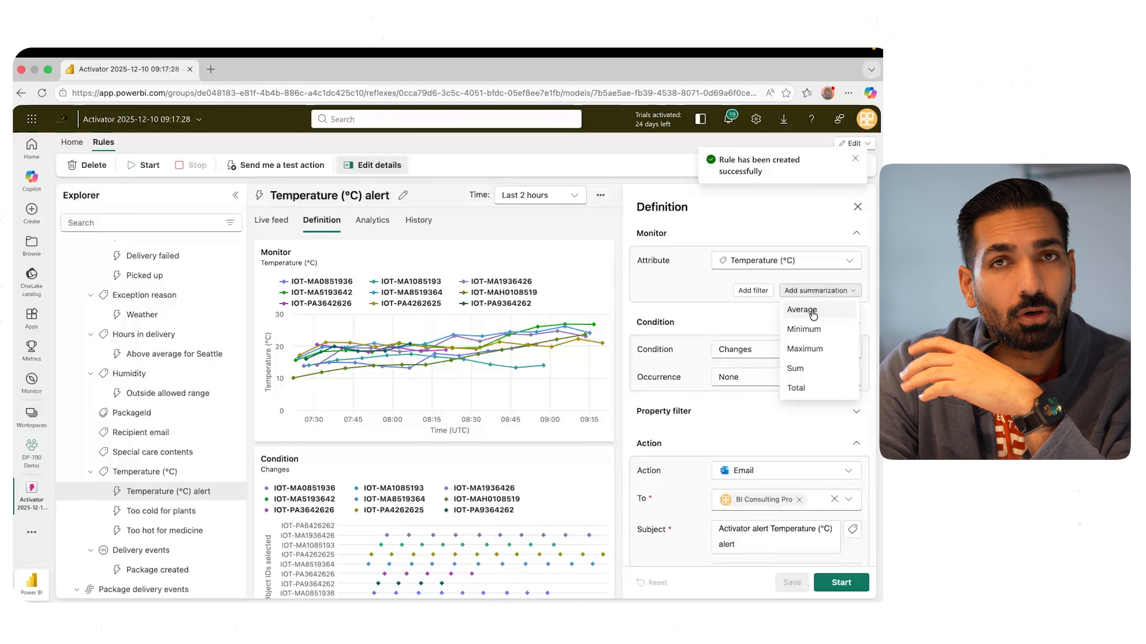
pyautogui.click(812, 312)
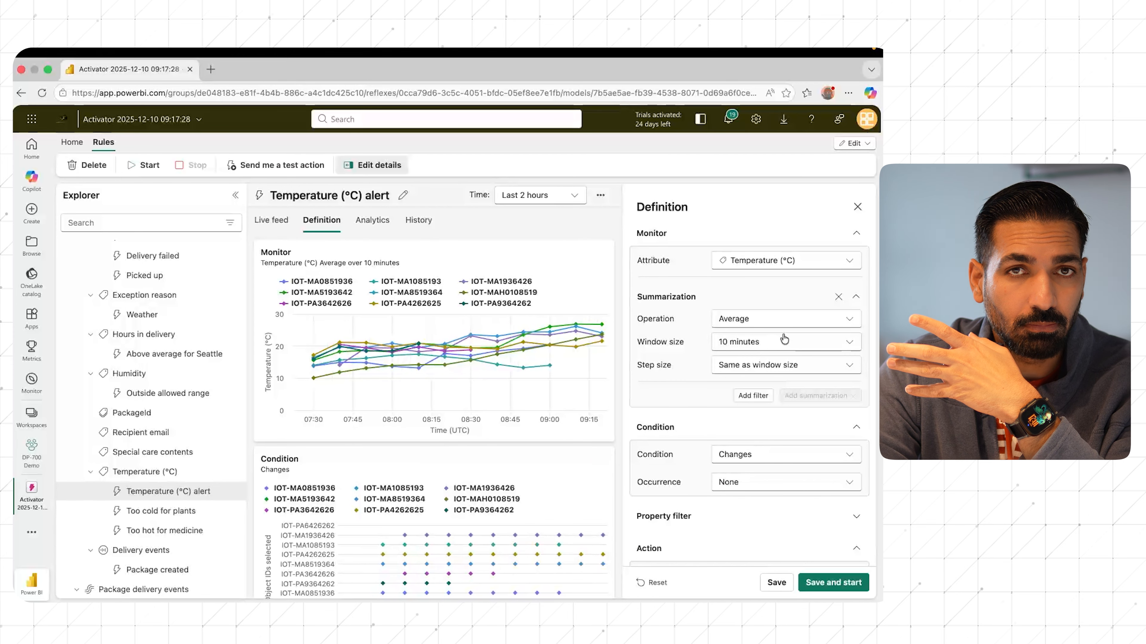
pyautogui.click(787, 318)
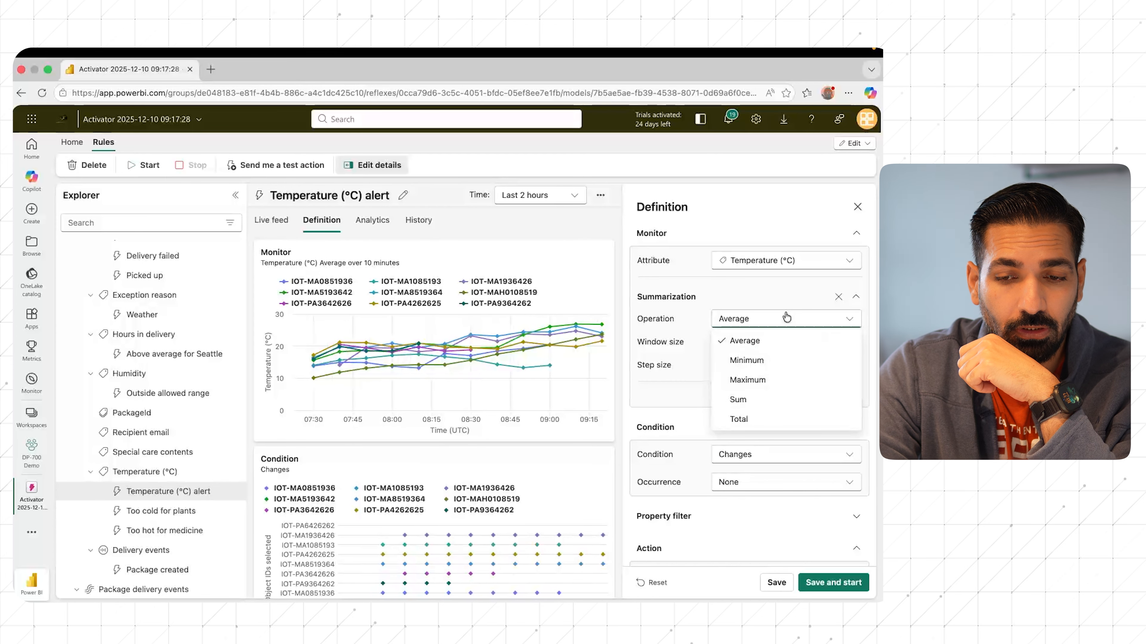
pyautogui.click(762, 383)
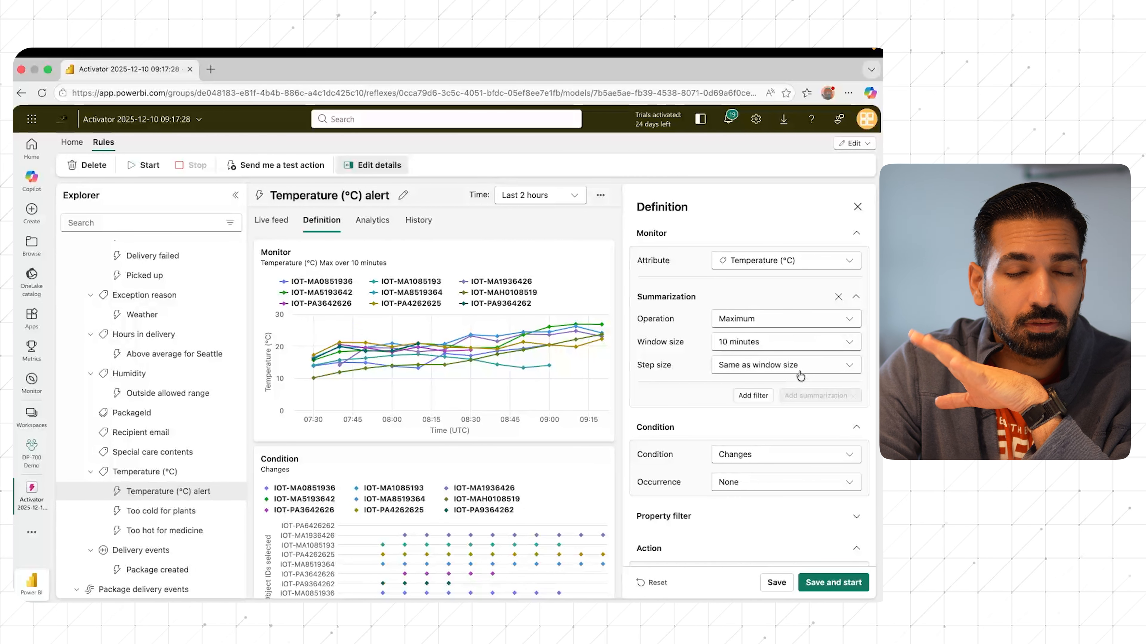
# Step: Set the step size of the temperature rule's summarization to 10 seconds
pyautogui.click(793, 342)
pyautogui.click(714, 365)
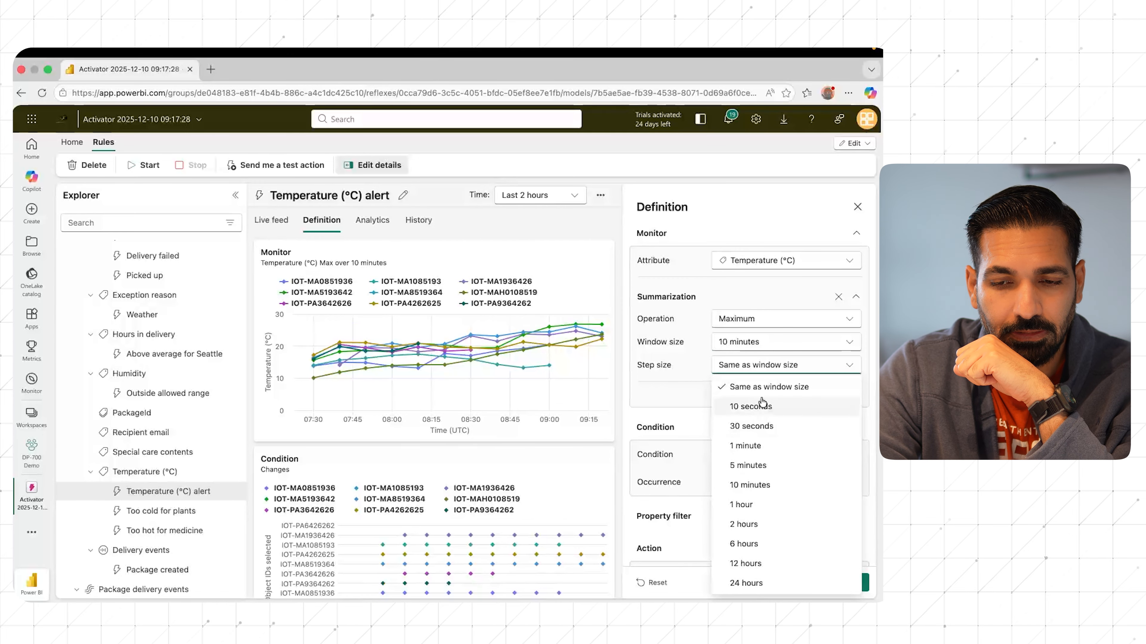
pyautogui.click(766, 387)
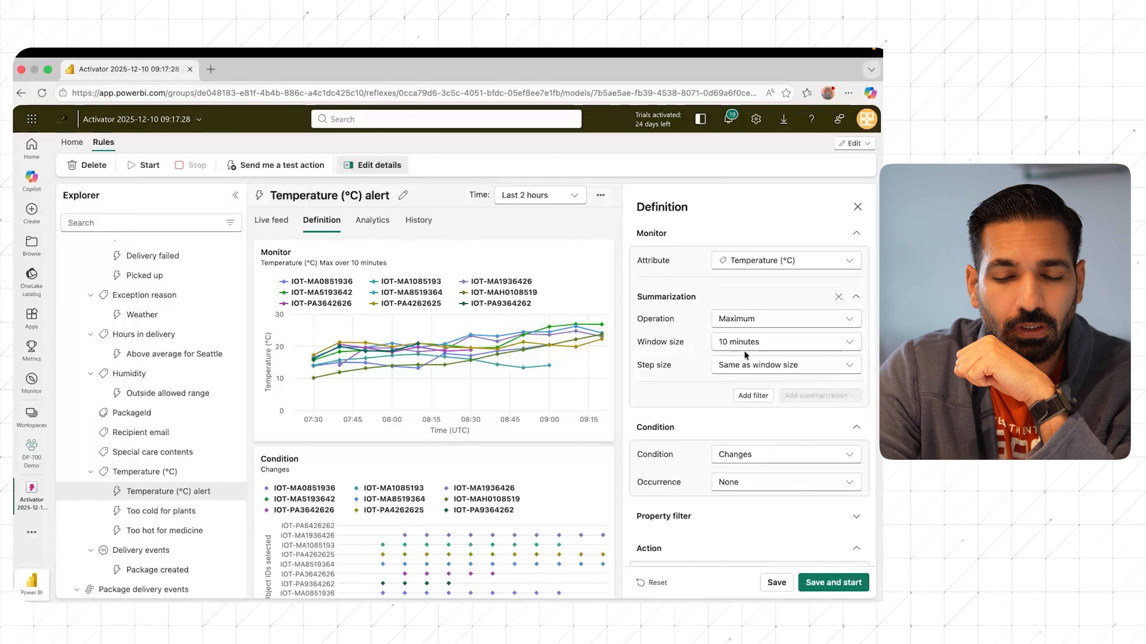
pyautogui.click(746, 365)
pyautogui.click(747, 406)
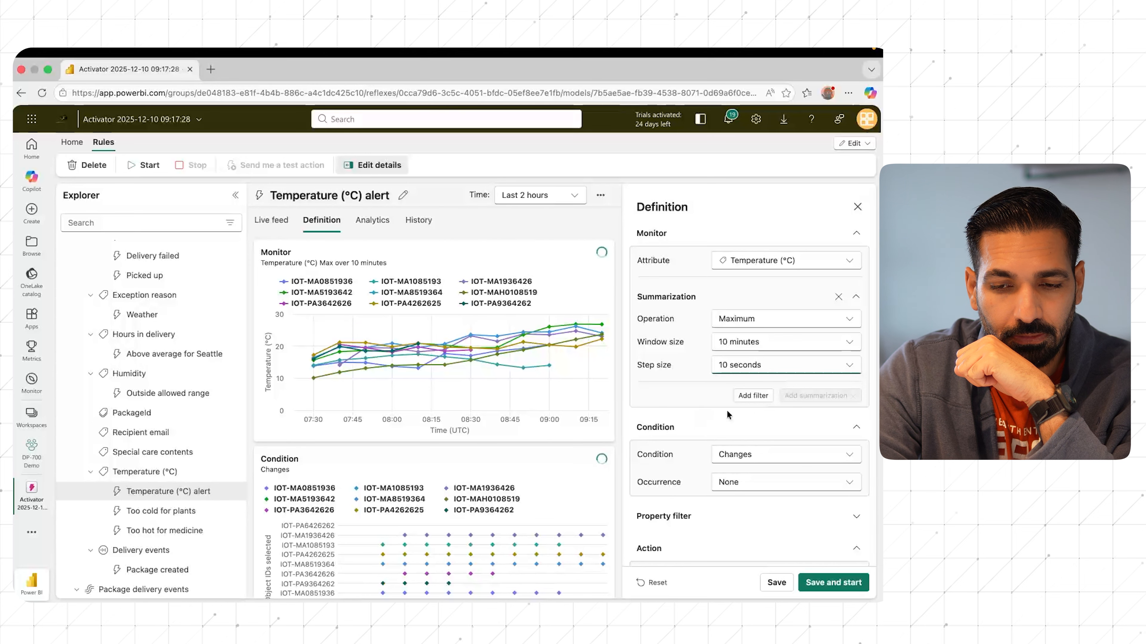
# Step: Set the condition of the new temperature rule to Decreases below with a value of 5
pyautogui.scroll(-3, 735, 424)
pyautogui.click(759, 319)
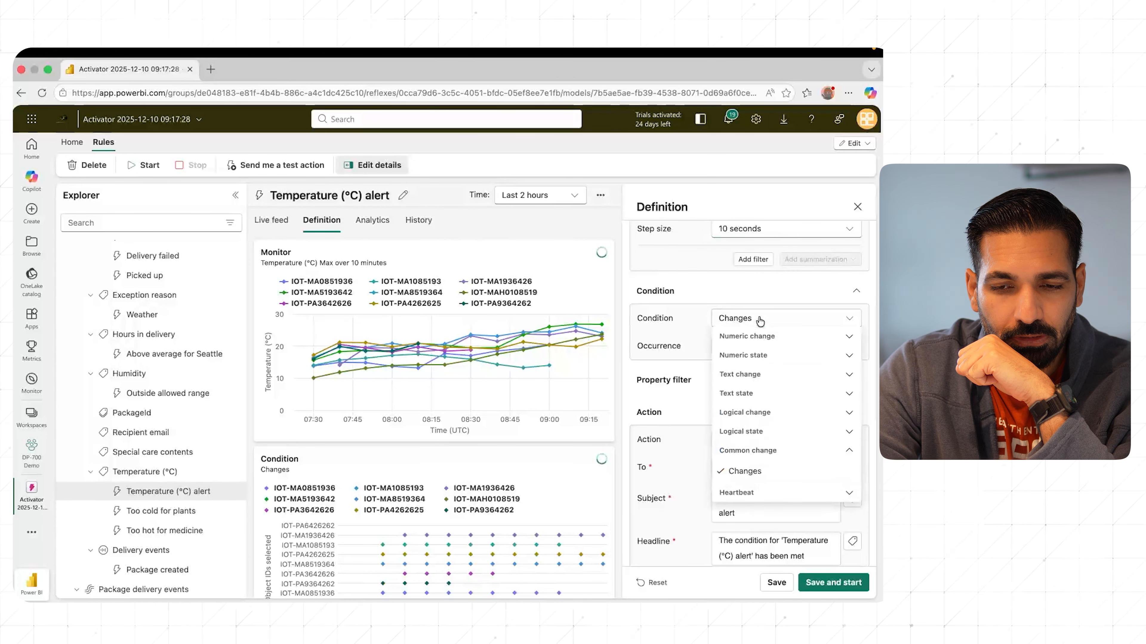
pyautogui.click(788, 342)
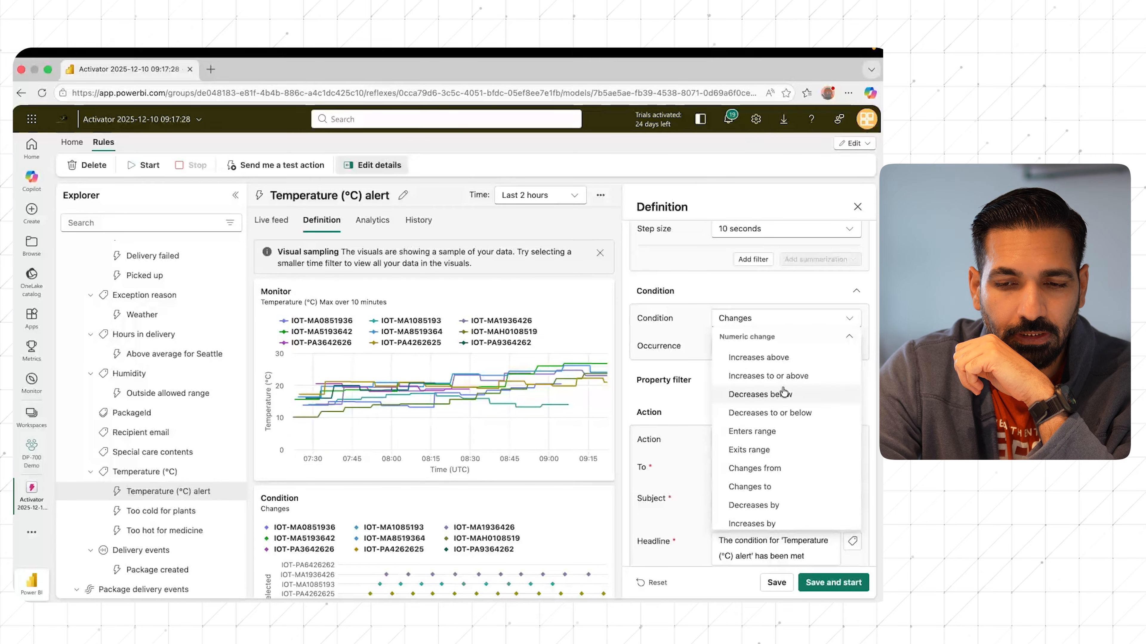
pyautogui.click(767, 394)
pyautogui.click(739, 341)
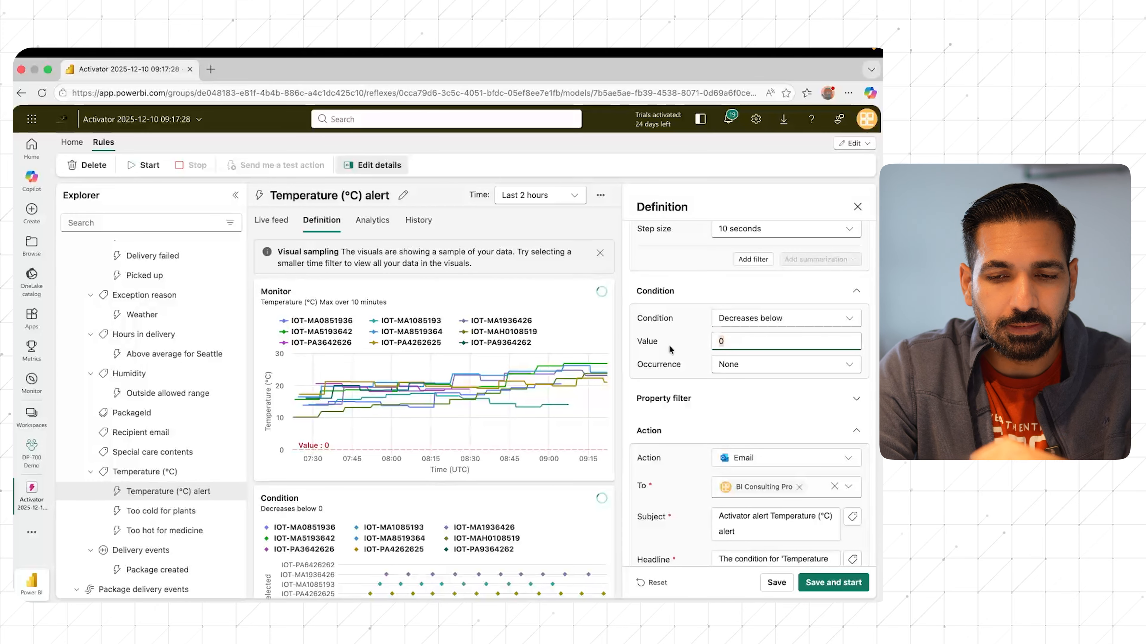
pyautogui.press('BackSpace')
pyautogui.write('5')
# Step: Set the temperature condition's occurrence to Every time the condition is met
pyautogui.click(774, 364)
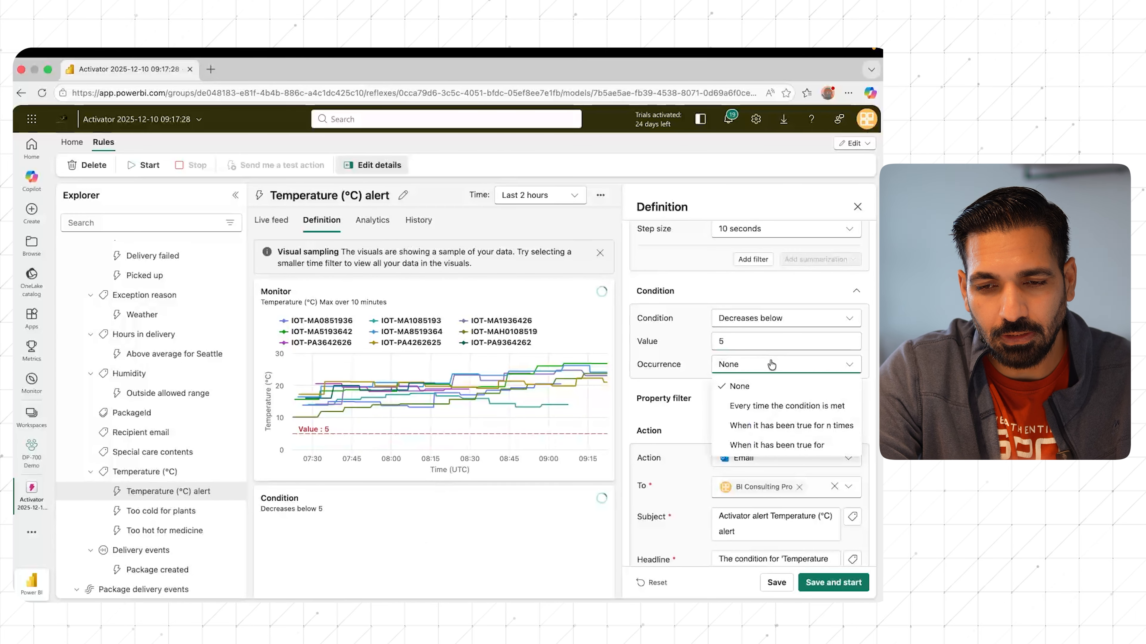
pyautogui.click(792, 406)
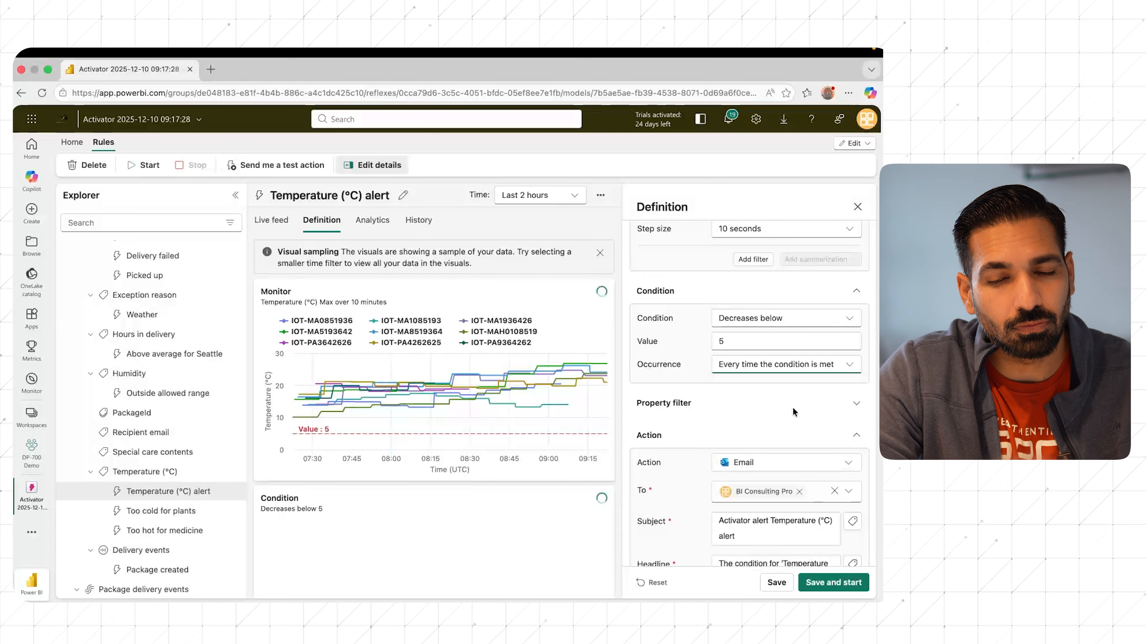
pyautogui.scroll(-2, 792, 406)
pyautogui.scroll(5, 793, 407)
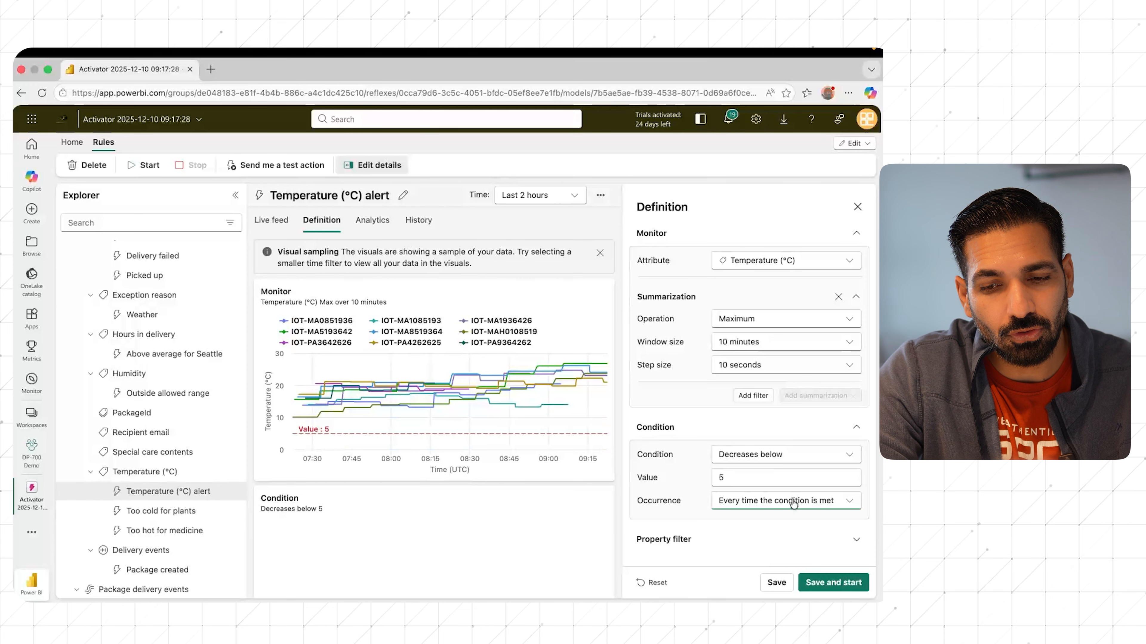
# Step: Add a property filter to the temperature rule so that Special care contents is equal to Seafood
pyautogui.scroll(-5, 763, 465)
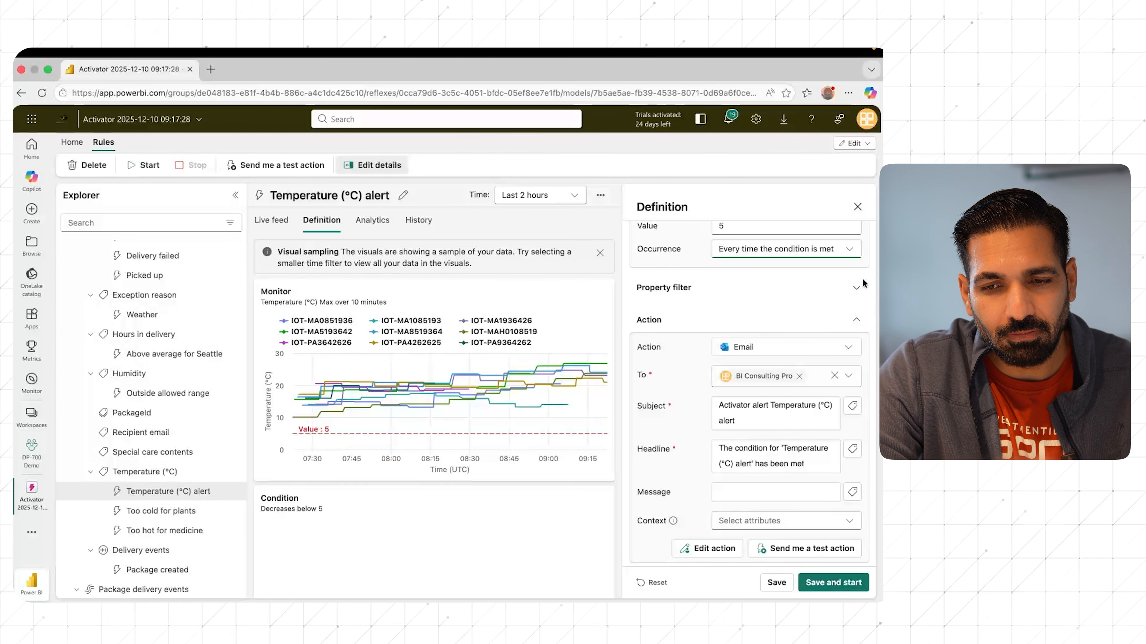
pyautogui.click(856, 289)
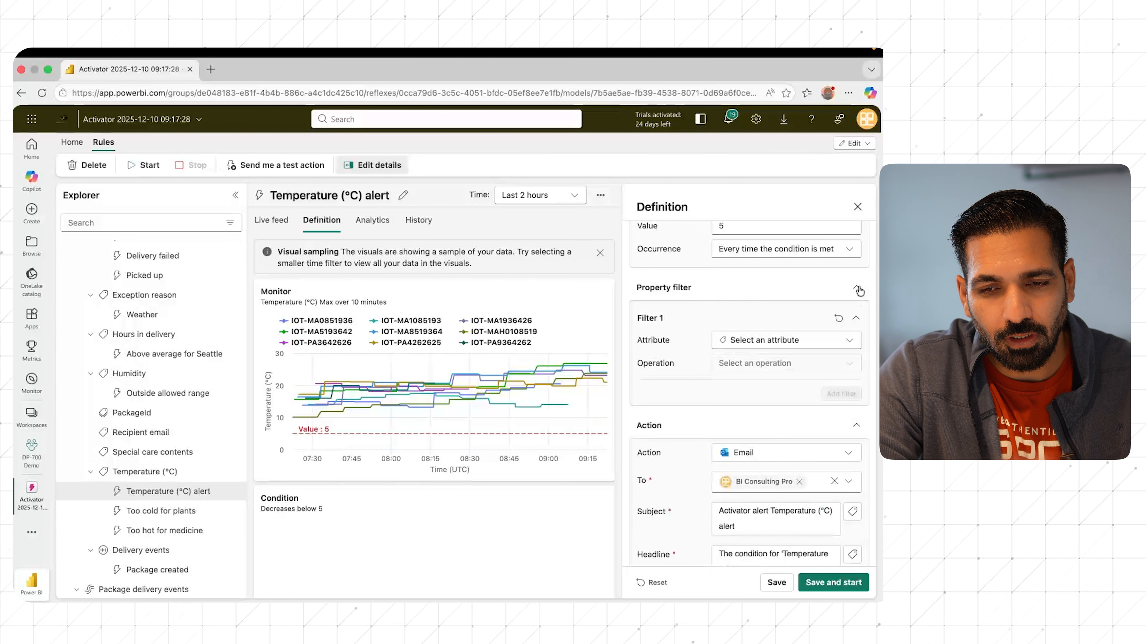
pyautogui.click(796, 341)
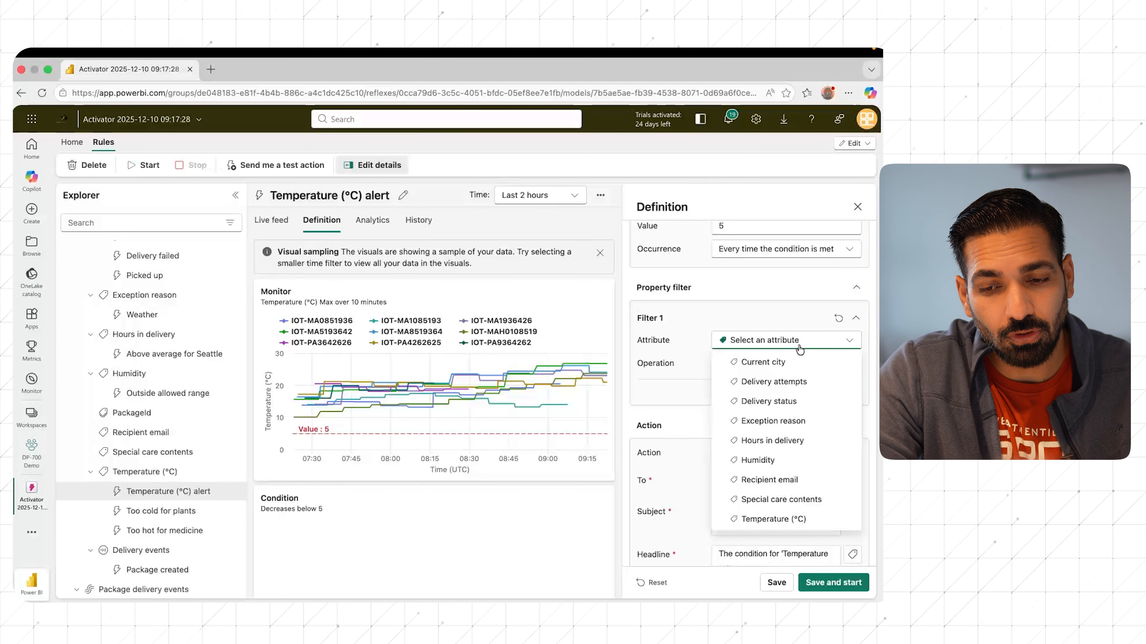
pyautogui.click(790, 519)
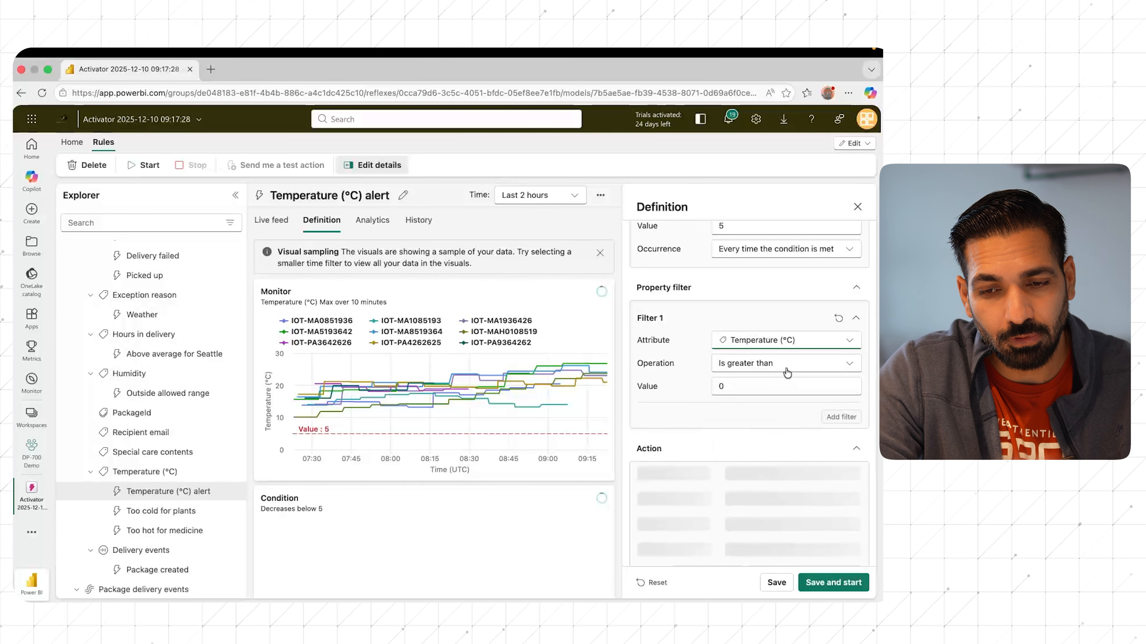
pyautogui.click(802, 340)
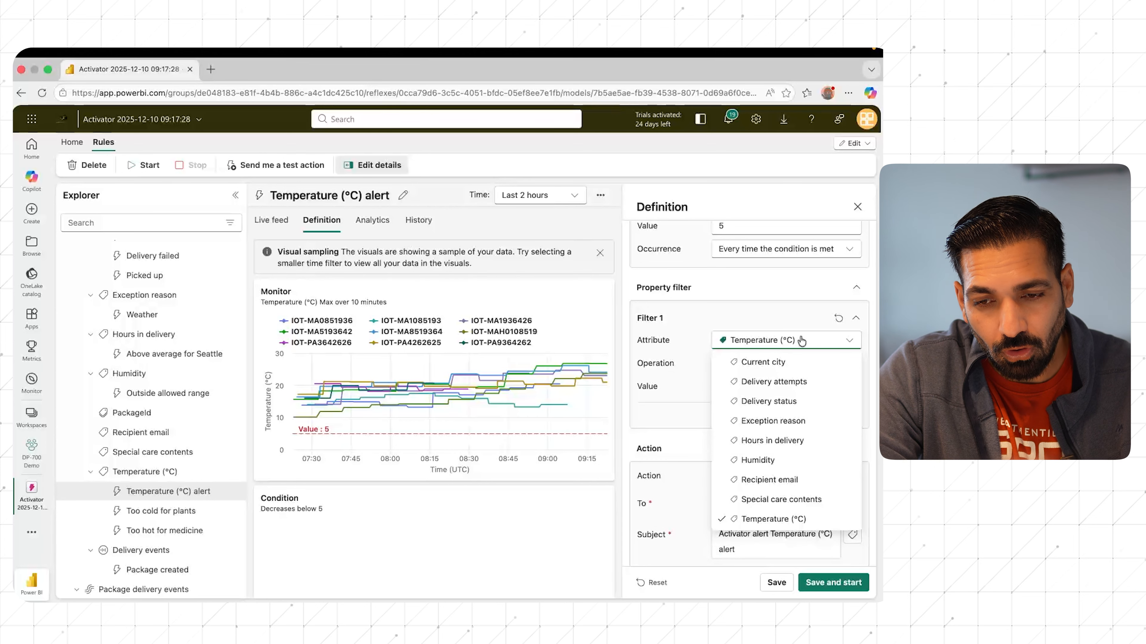
pyautogui.click(792, 498)
pyautogui.scroll(4, 782, 361)
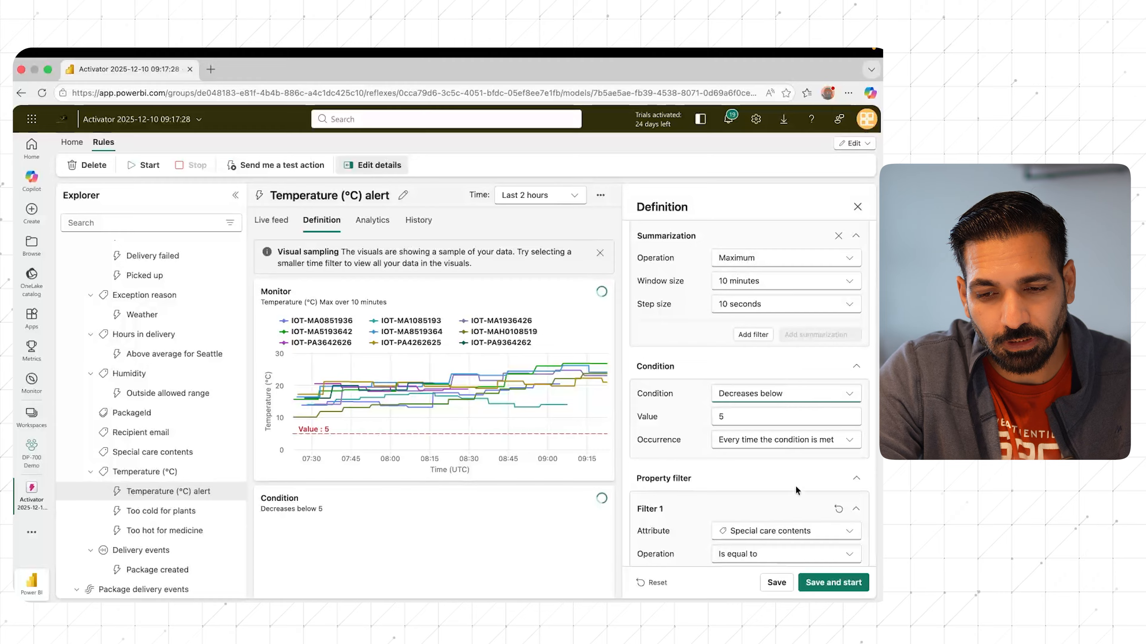
pyautogui.scroll(-4, 793, 518)
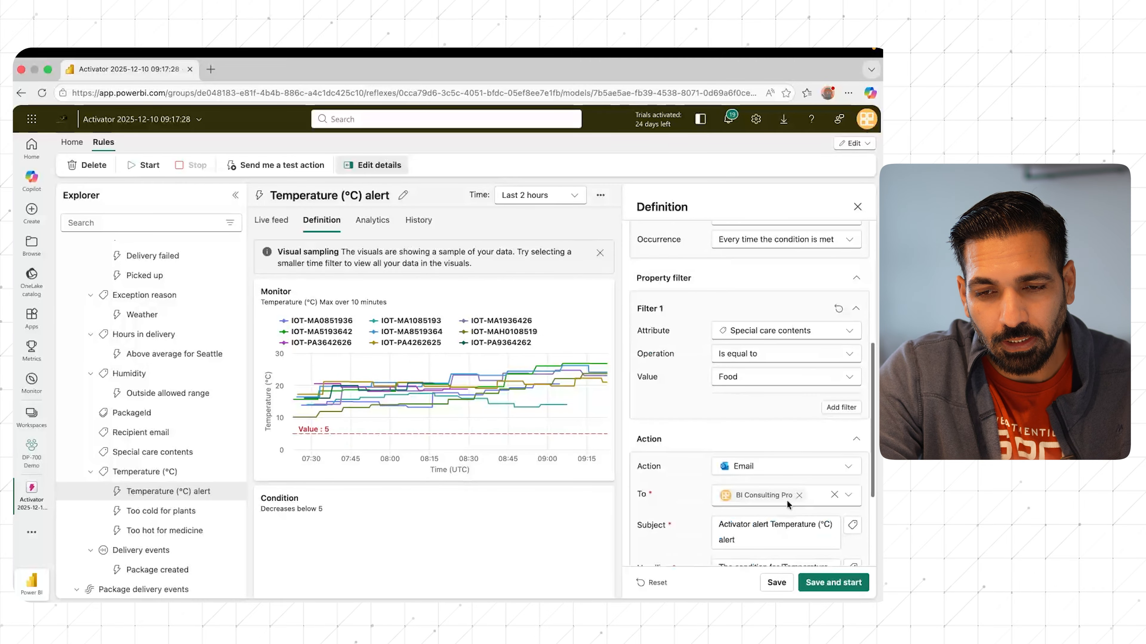
pyautogui.click(758, 377)
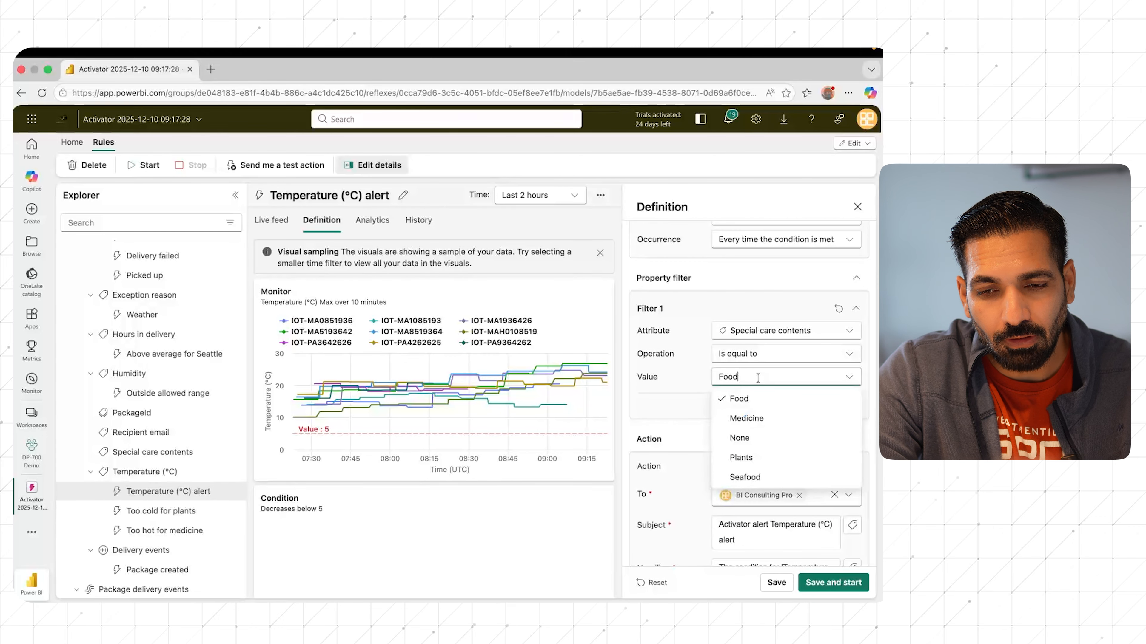
pyautogui.click(769, 477)
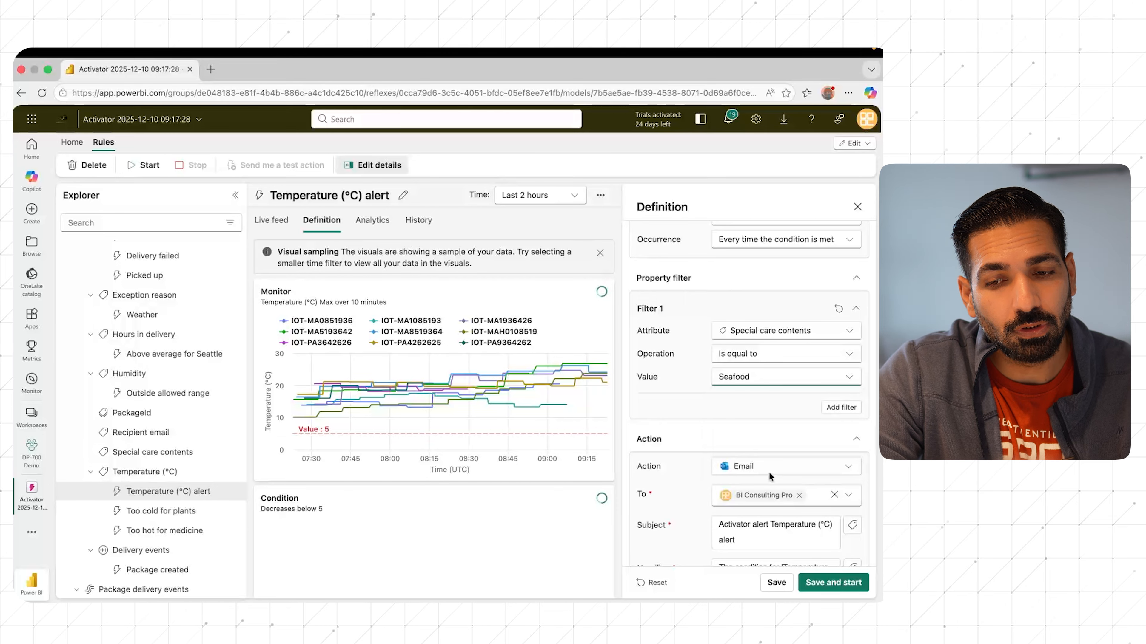
# Step: Review the temperature rule's email action settings, its monitoring charts and its full definition, and close the definition
pyautogui.scroll(-3, 829, 498)
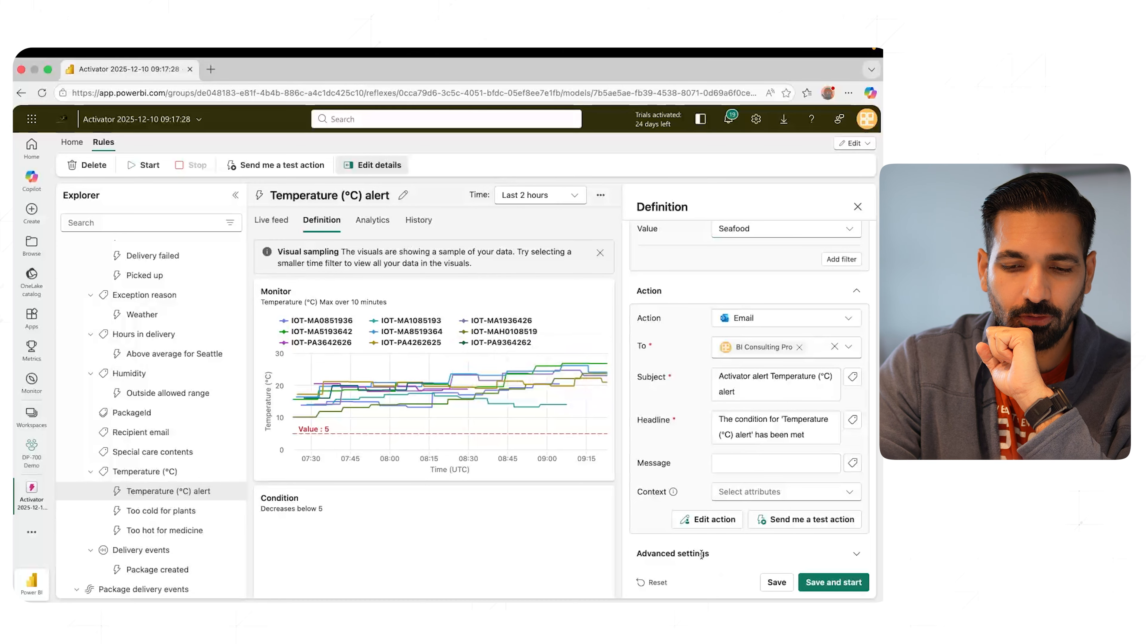
pyautogui.click(856, 207)
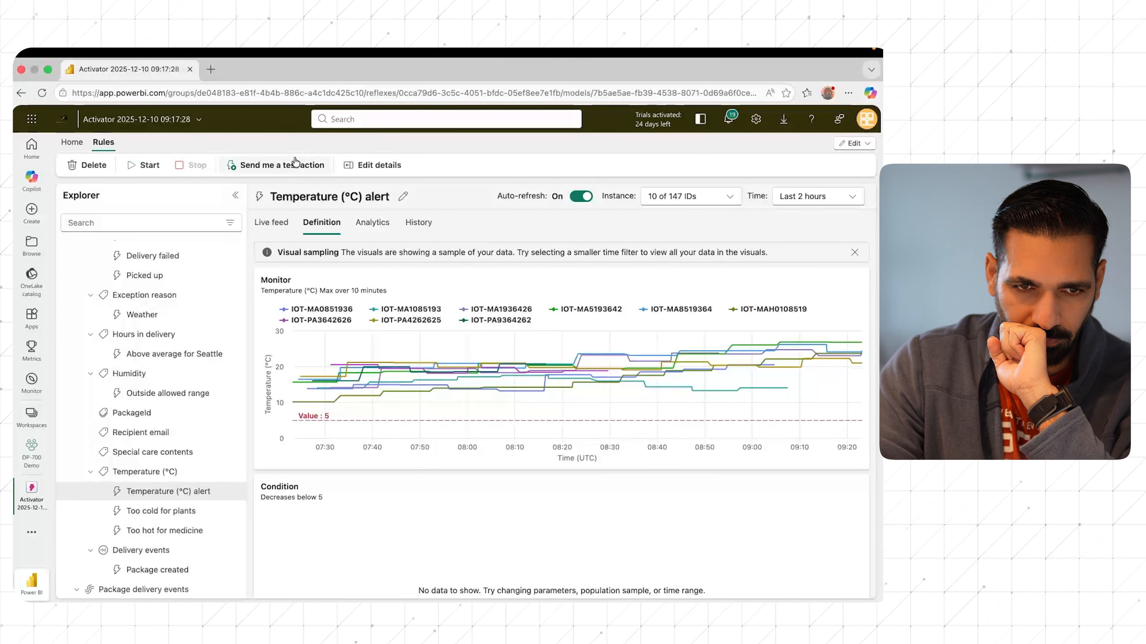
pyautogui.click(392, 168)
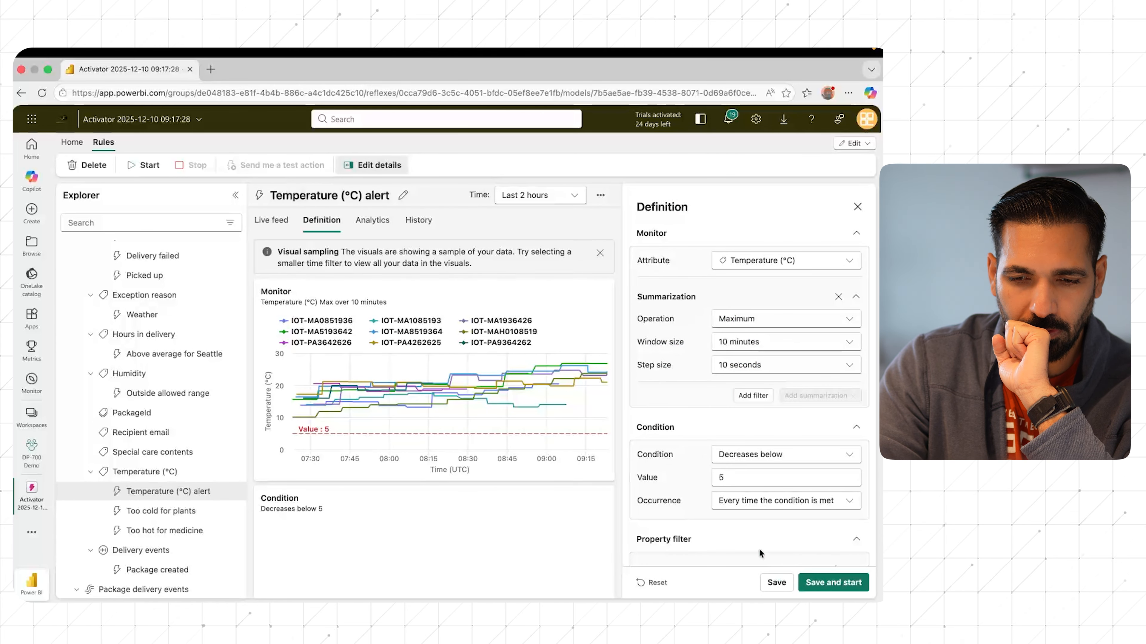
pyautogui.click(857, 206)
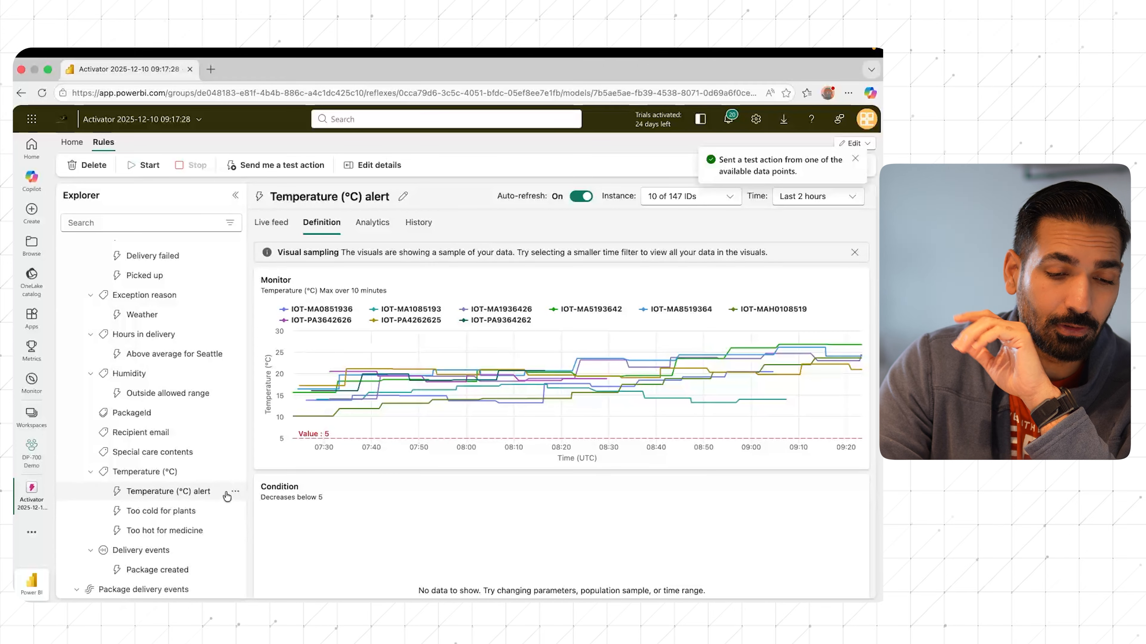
# Step: Switch to the Too hot for medicine rule, discarding the temperature alert's unsaved changes, and review the details of its Teams message action
pyautogui.click(192, 530)
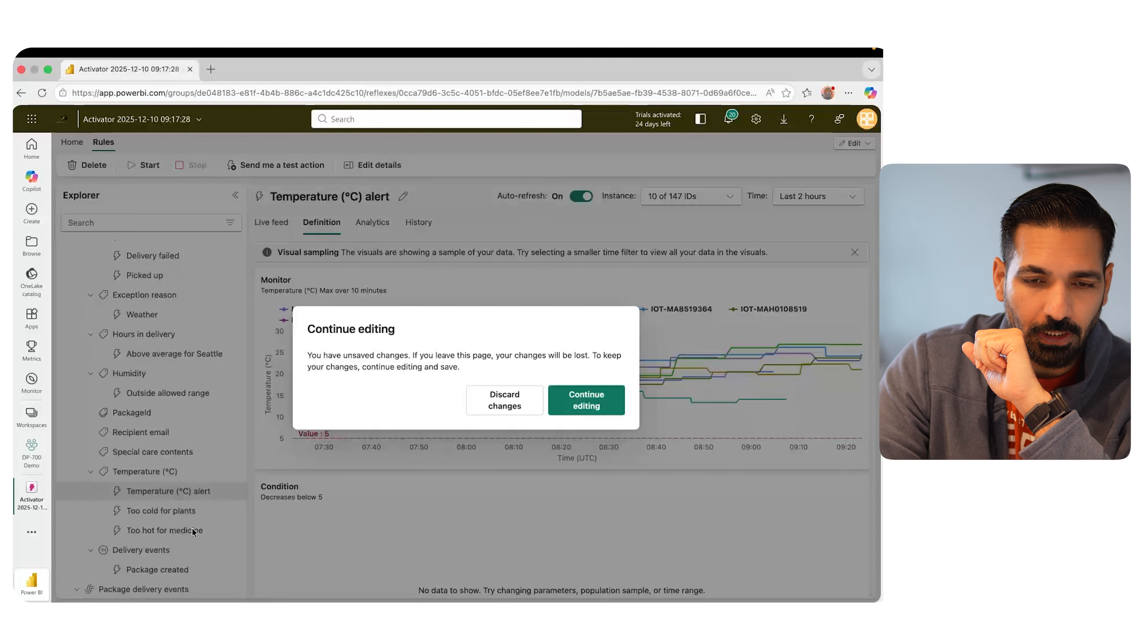
pyautogui.click(518, 406)
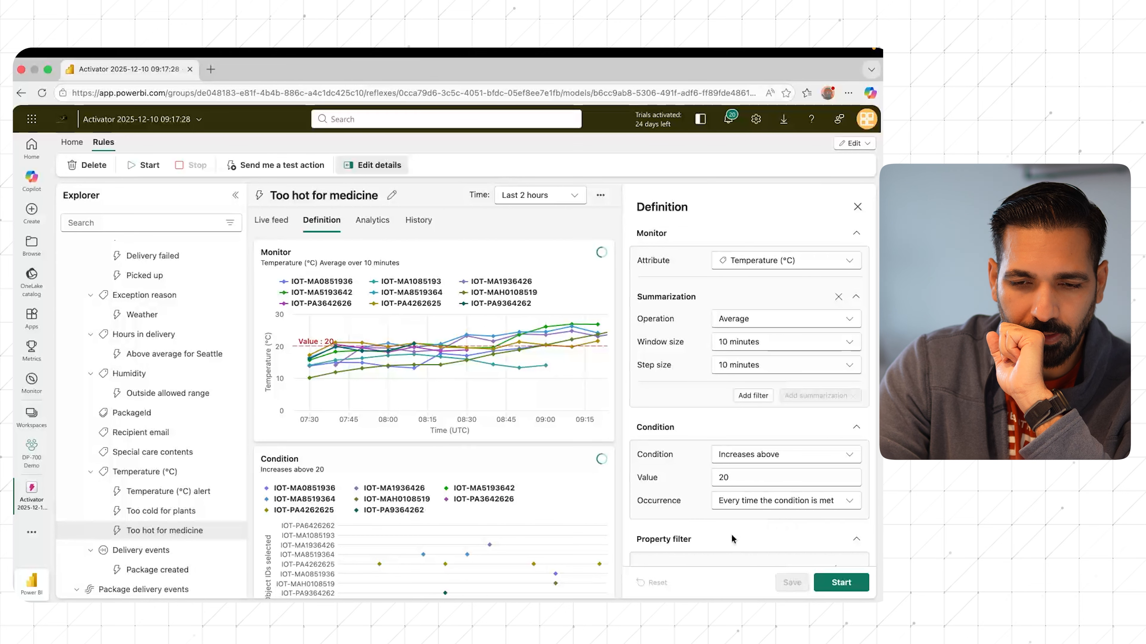
pyautogui.scroll(-10, 678, 508)
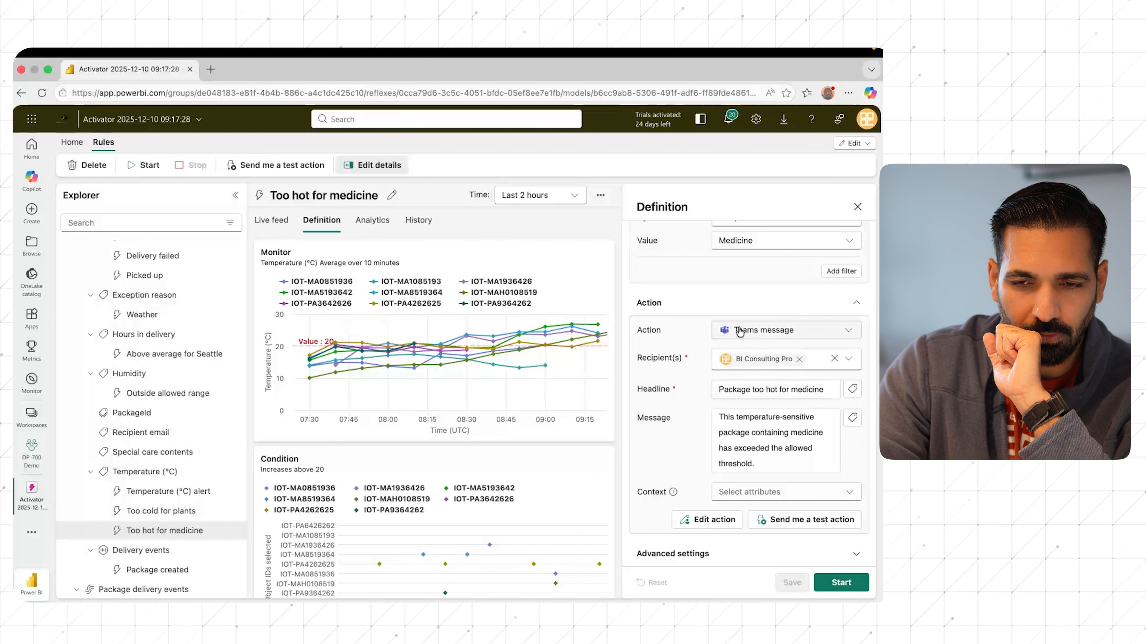
pyautogui.click(713, 519)
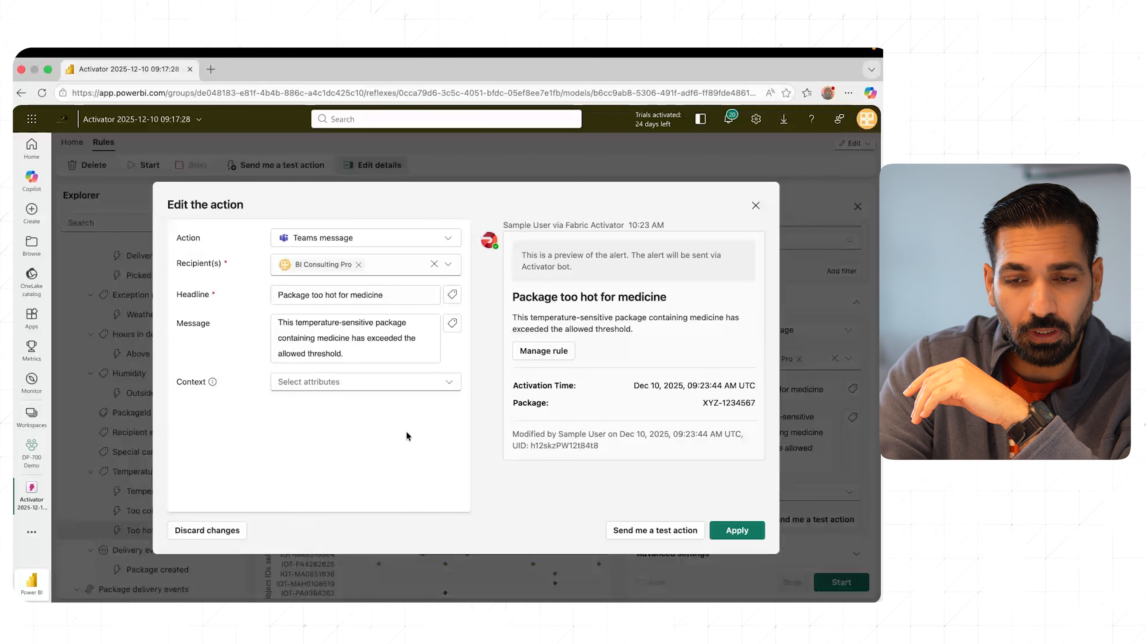
pyautogui.click(756, 206)
# Step: Change the action of the Too hot for medicine rule to Email and open the action for editing
pyautogui.click(796, 330)
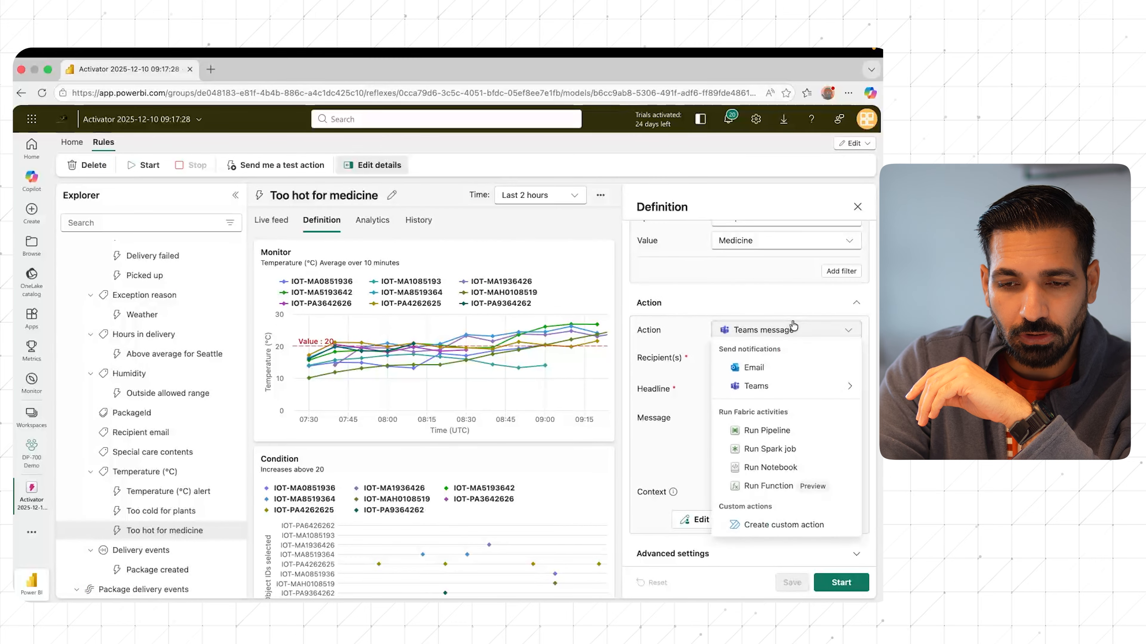
pyautogui.click(758, 368)
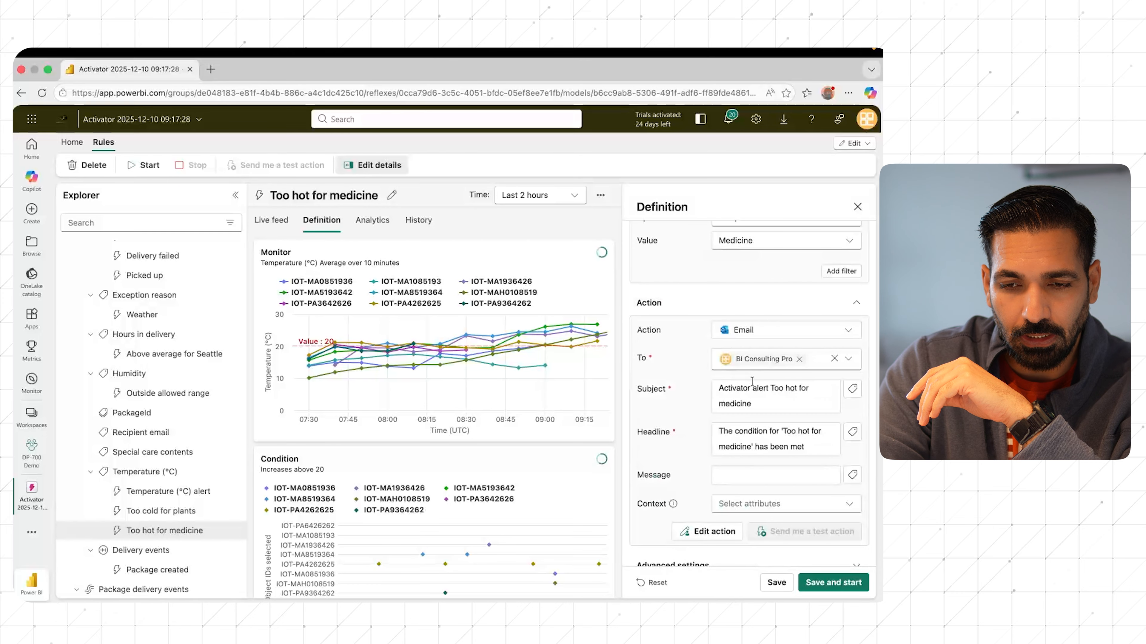
pyautogui.click(707, 531)
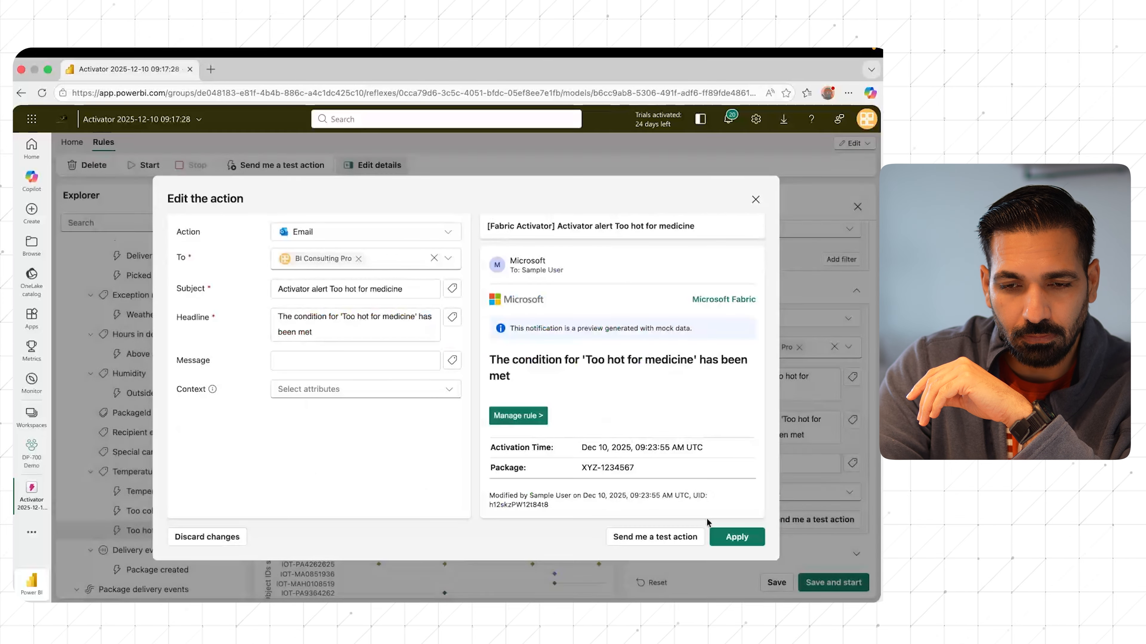